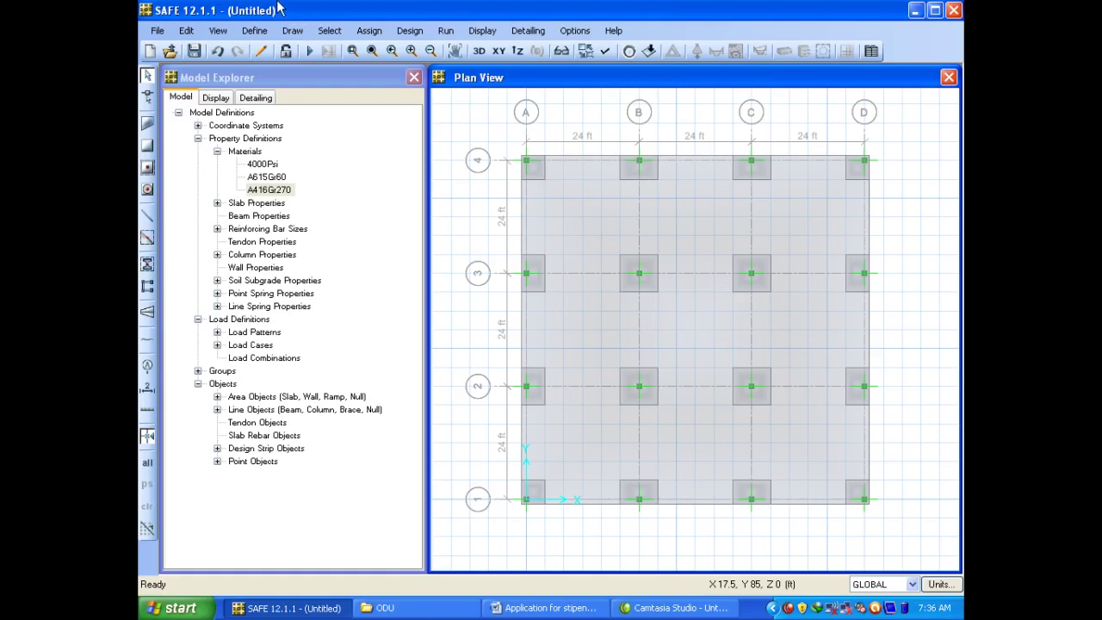
# Add a quick concrete material definition with the f'c 3000 psi specification
pyautogui.click(258, 31)
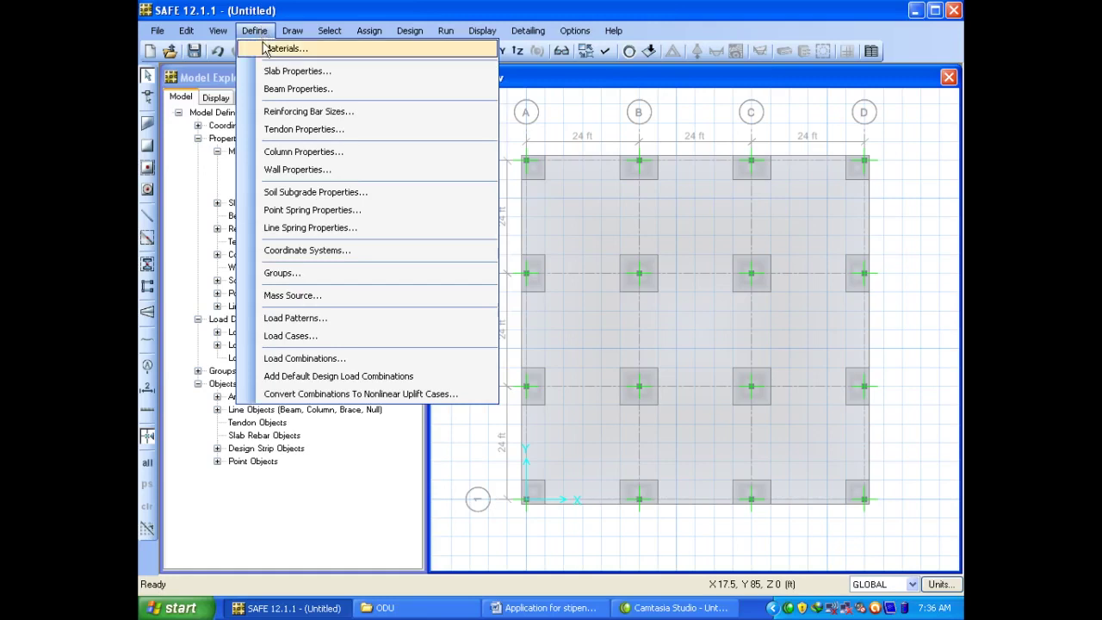
pyautogui.click(284, 48)
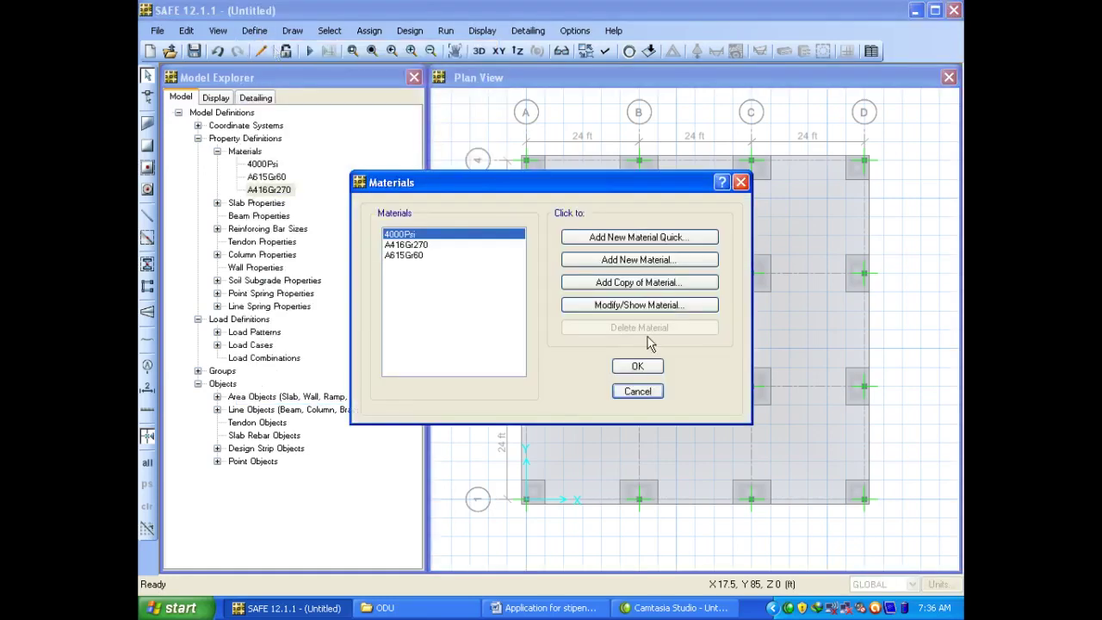
pyautogui.click(412, 246)
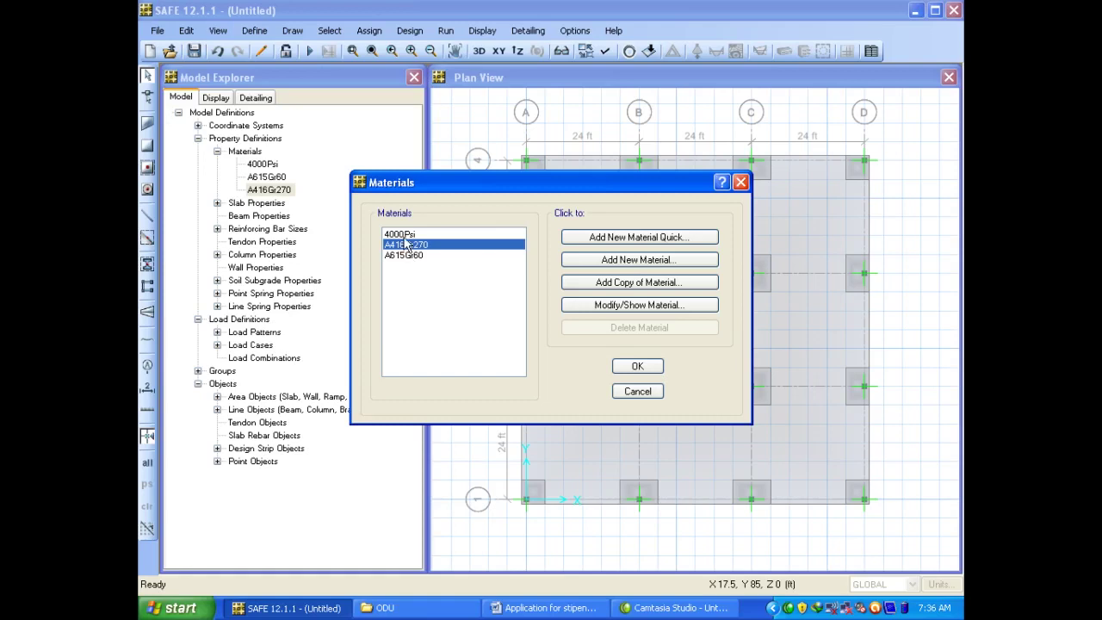
pyautogui.click(688, 237)
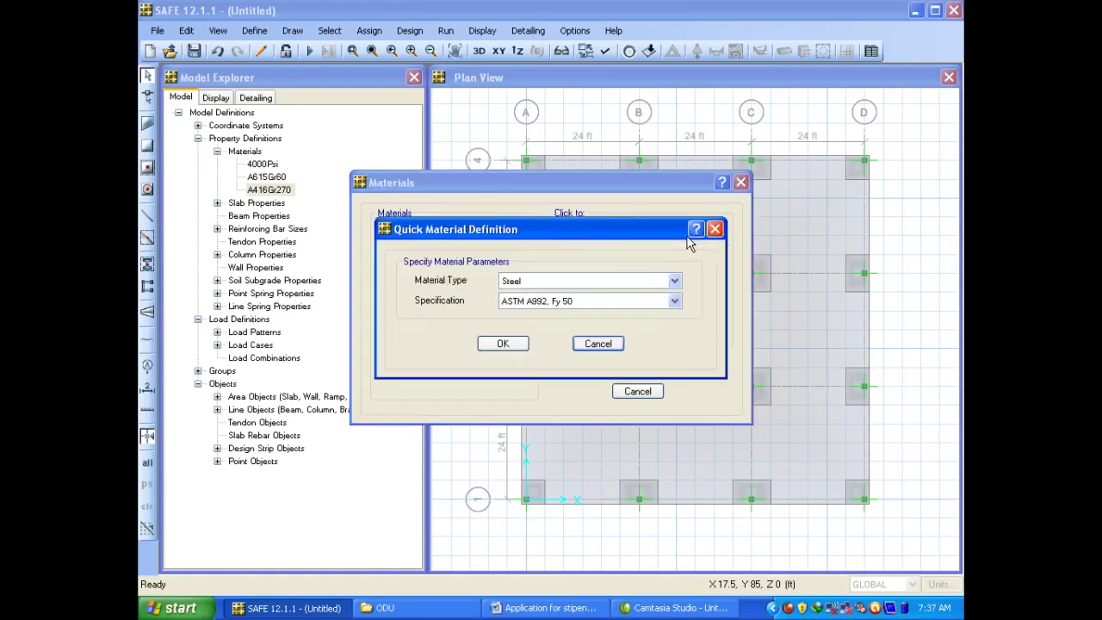
pyautogui.click(674, 281)
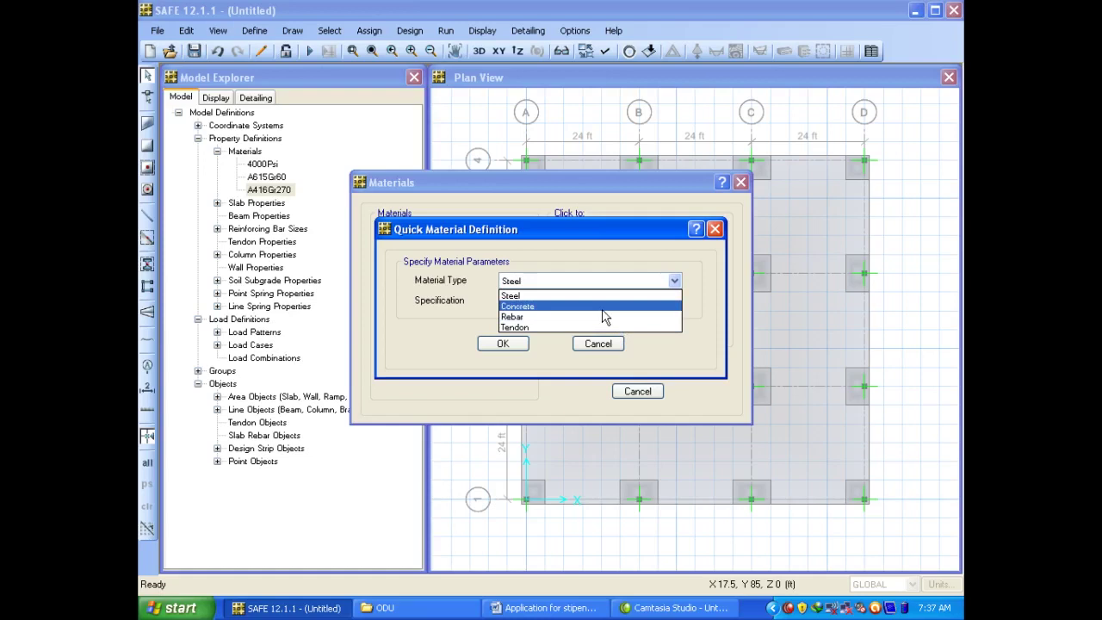
pyautogui.click(602, 309)
pyautogui.click(673, 302)
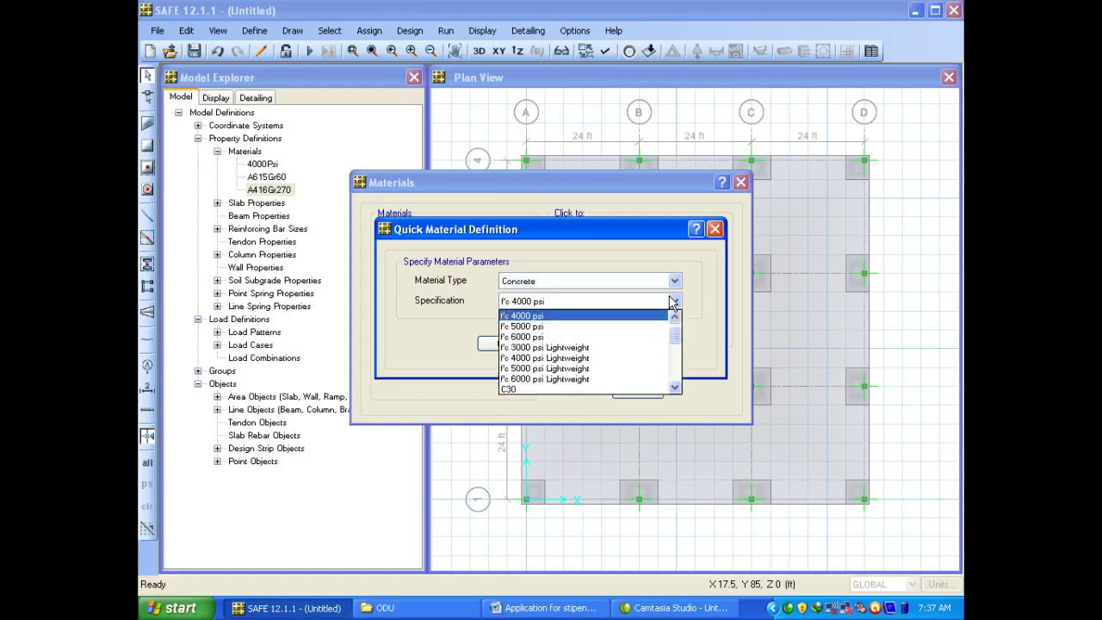
pyautogui.click(674, 316)
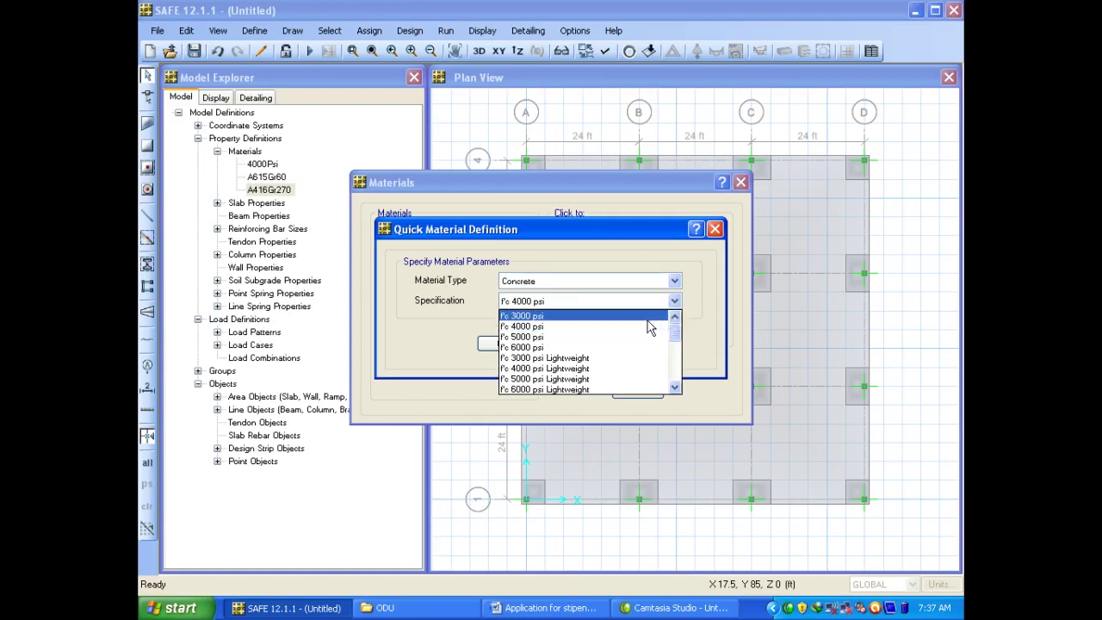
pyautogui.click(648, 316)
pyautogui.click(516, 346)
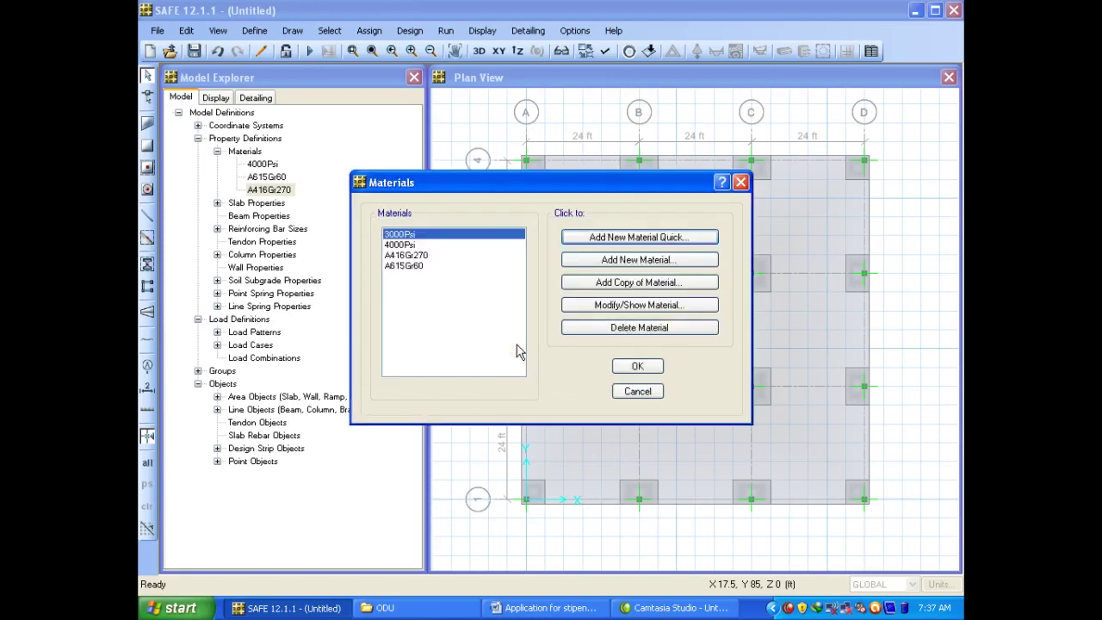
# Add a quick rebar material definition with the ASTM A615 Grade 40 specification
pyautogui.click(614, 238)
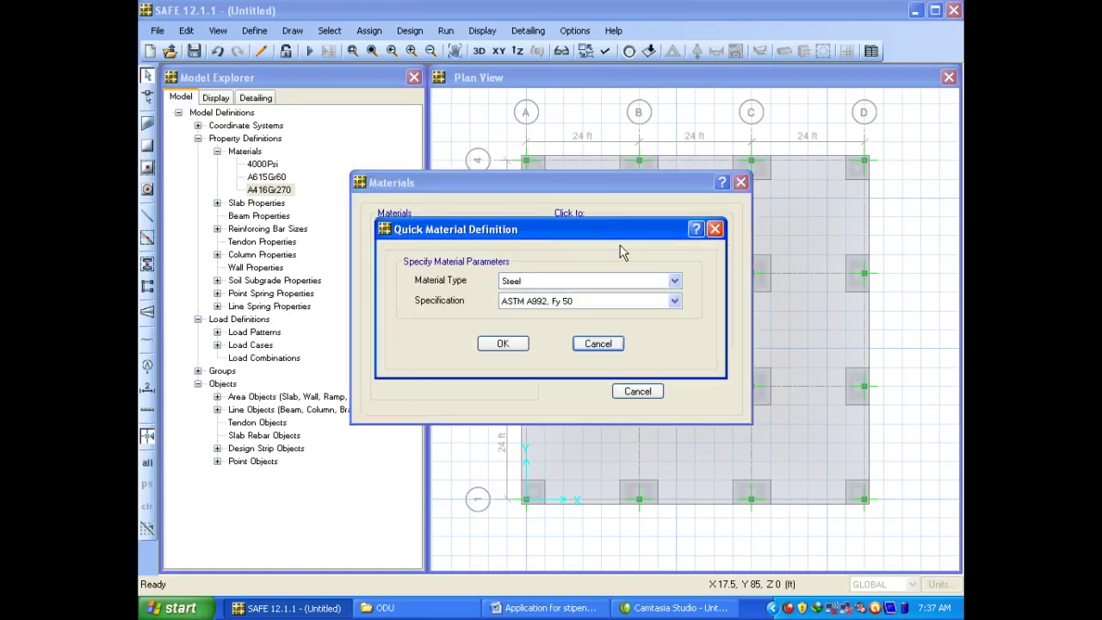
pyautogui.click(630, 283)
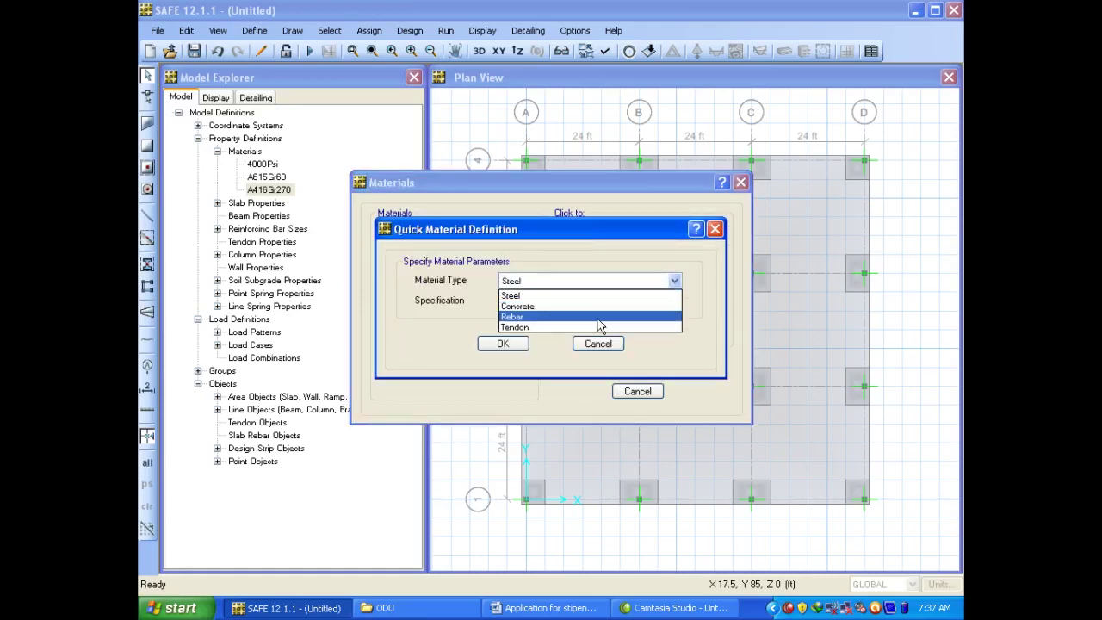
pyautogui.click(599, 317)
pyautogui.click(615, 303)
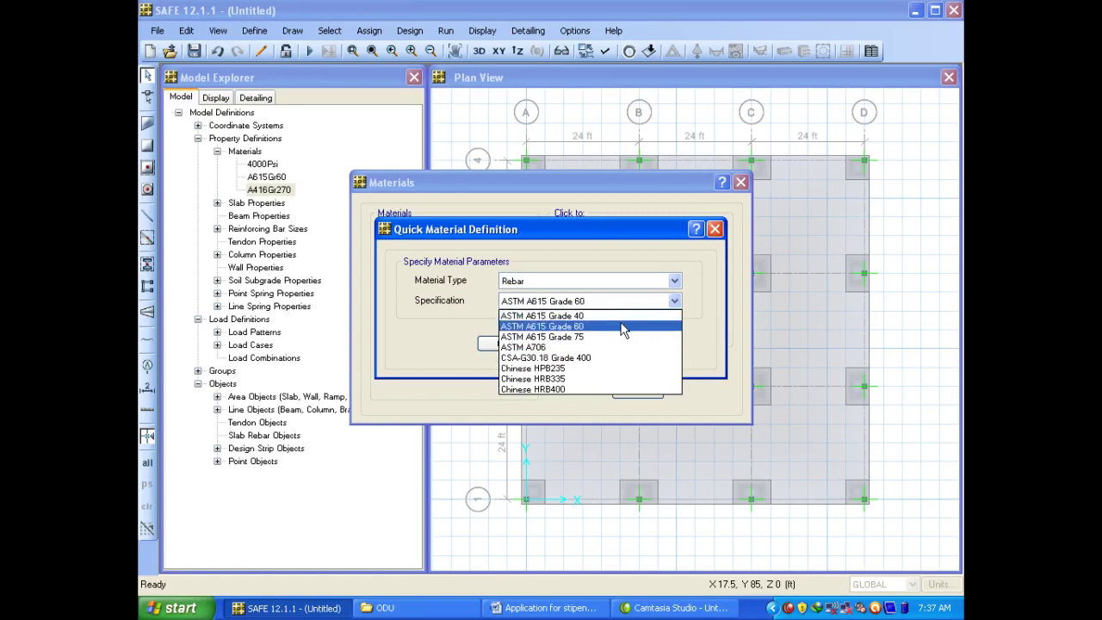
pyautogui.click(620, 316)
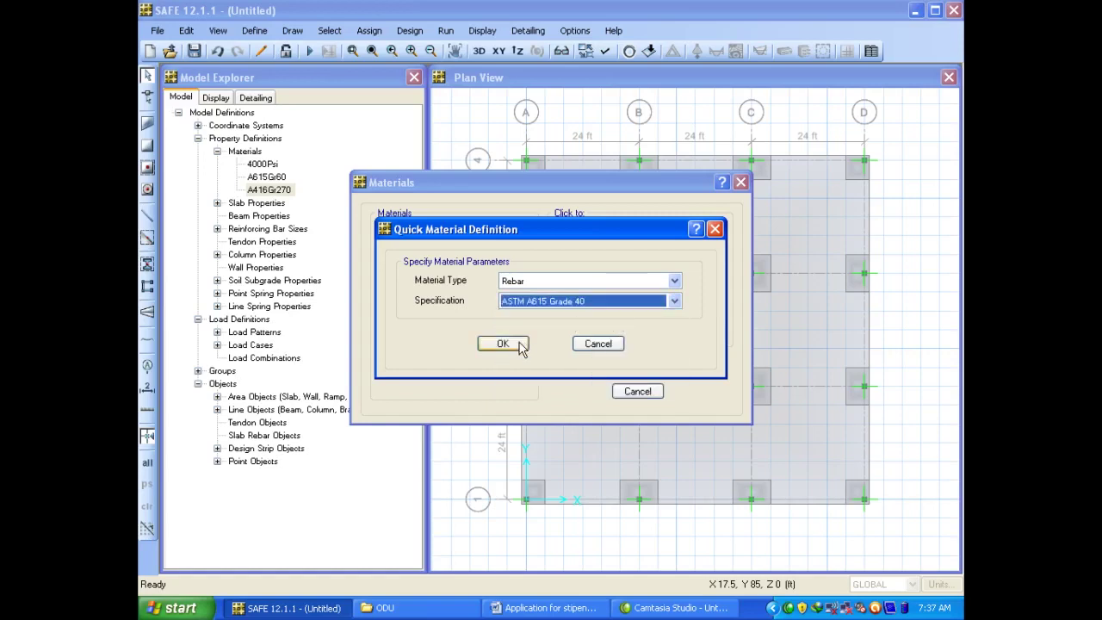
pyautogui.click(503, 344)
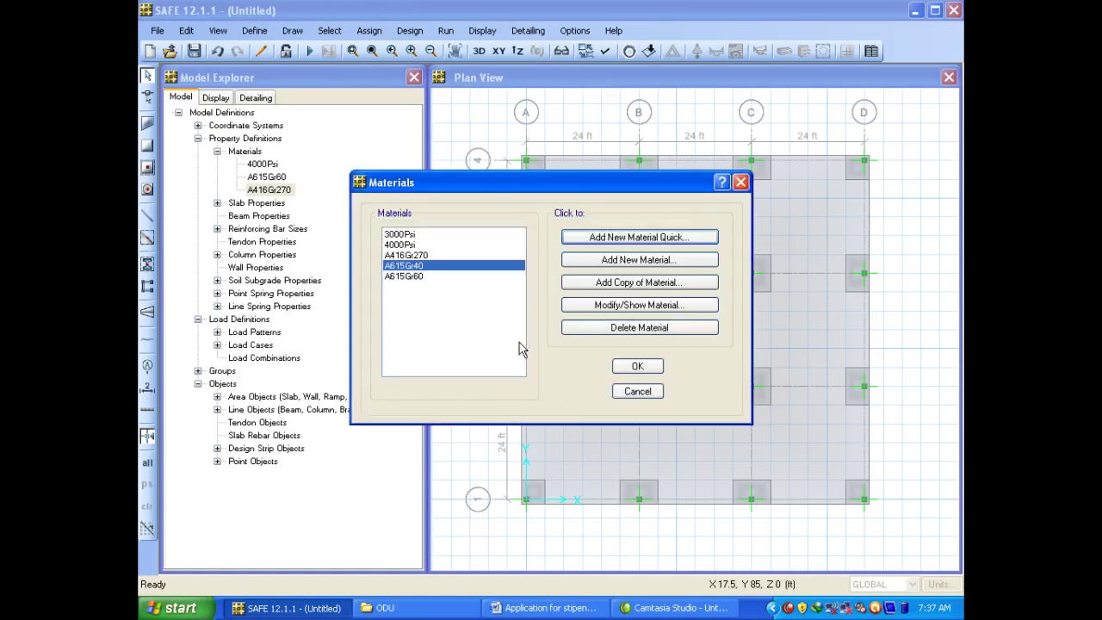
# Add a quick steel material definition with the ASTM A36 specification
pyautogui.click(615, 238)
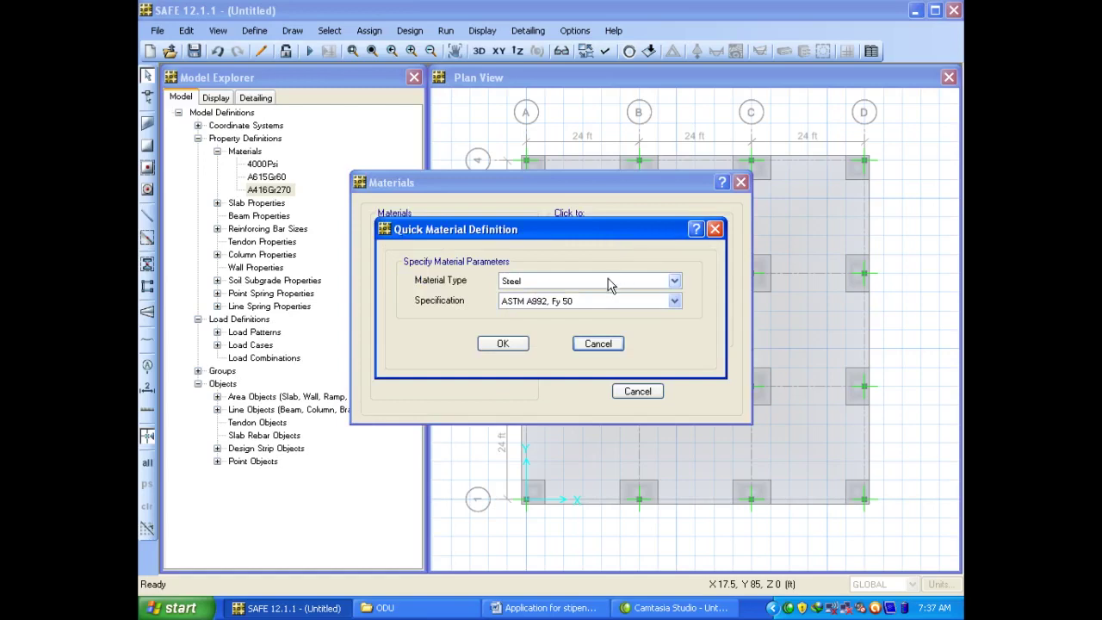
pyautogui.click(674, 302)
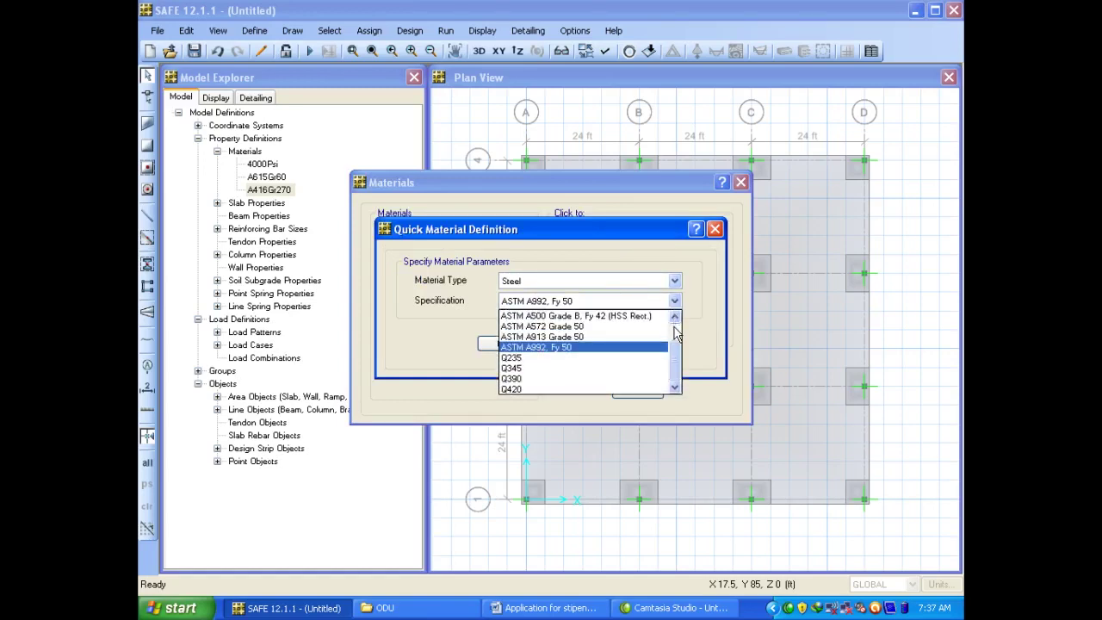
pyautogui.click(675, 316)
pyautogui.click(675, 317)
pyautogui.click(674, 318)
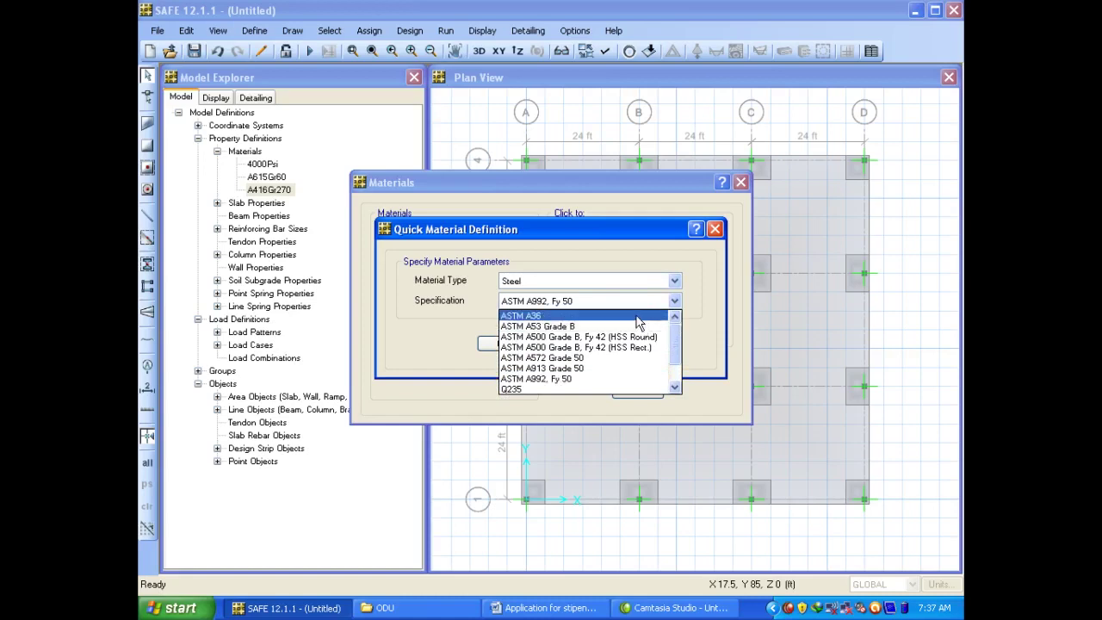
pyautogui.click(638, 316)
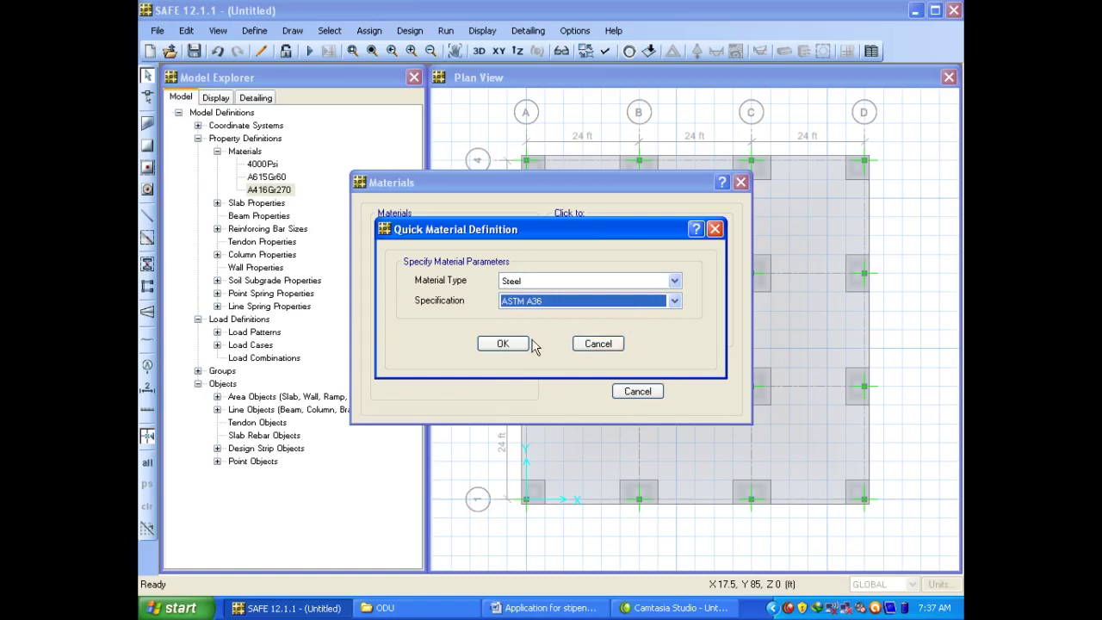
pyautogui.click(504, 343)
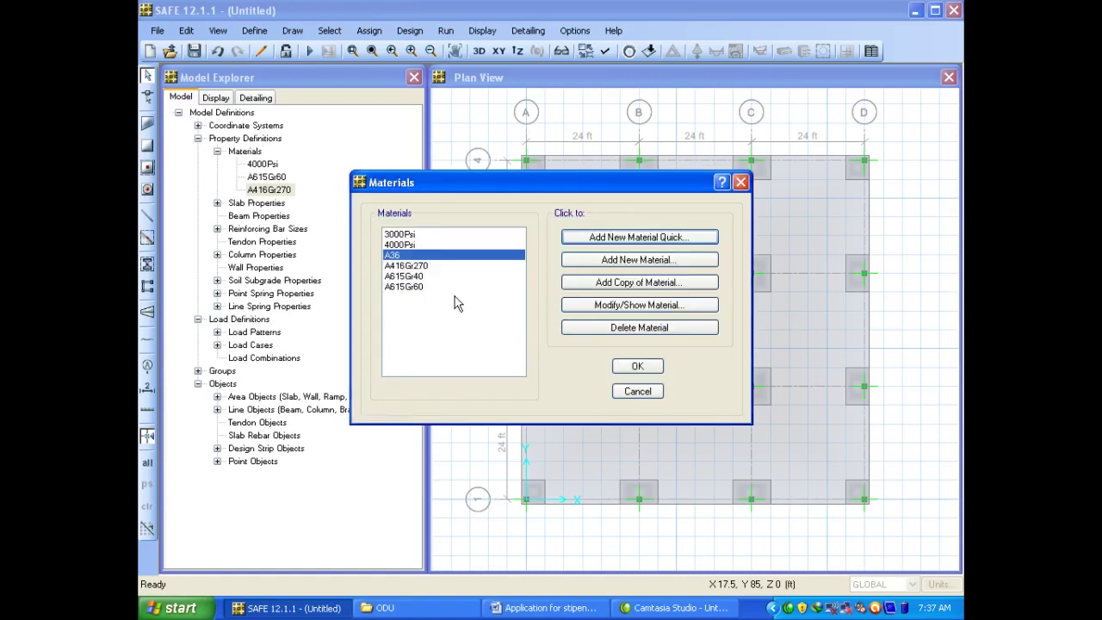
# Check whether the 4000Psi, A615Gr40, A615Gr60 and A416Gr270 materials can each be deleted
pyautogui.click(414, 245)
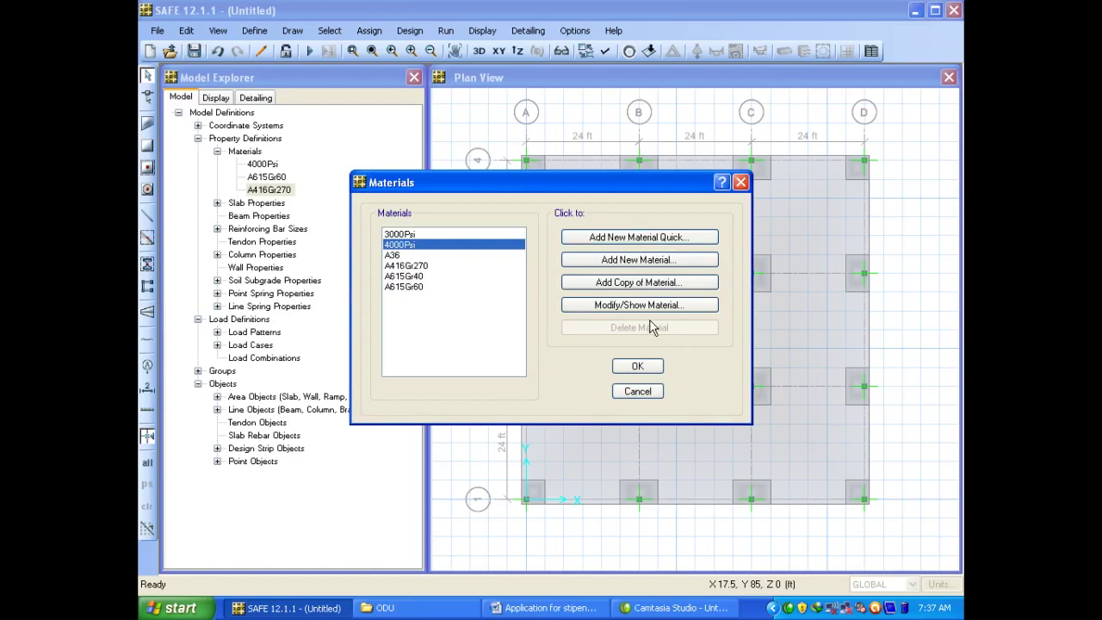
pyautogui.click(411, 277)
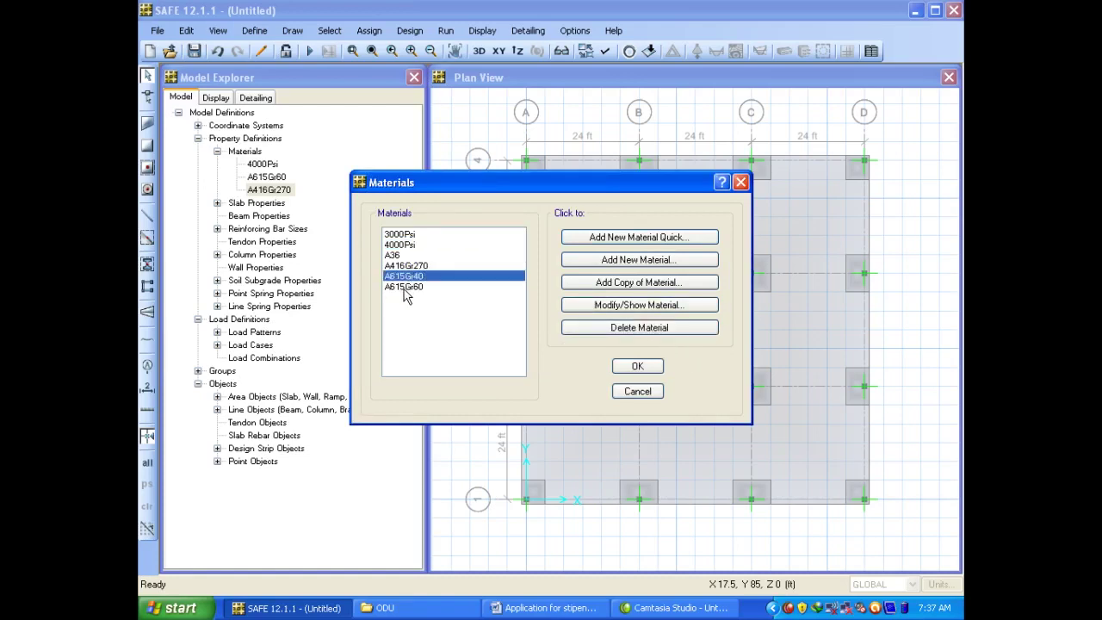
pyautogui.click(405, 290)
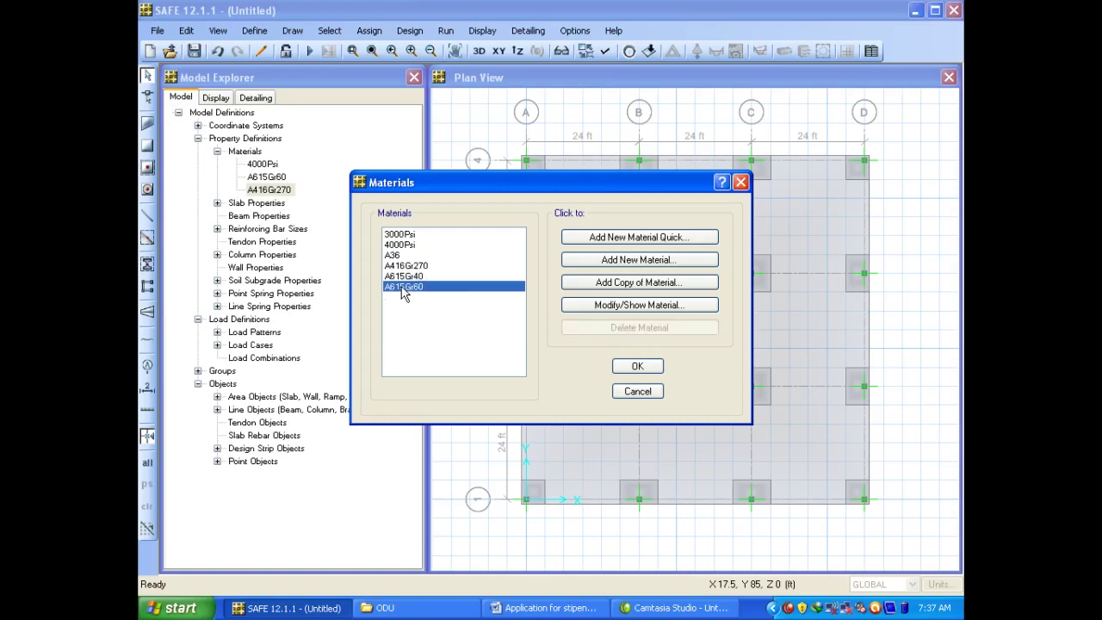
pyautogui.click(404, 266)
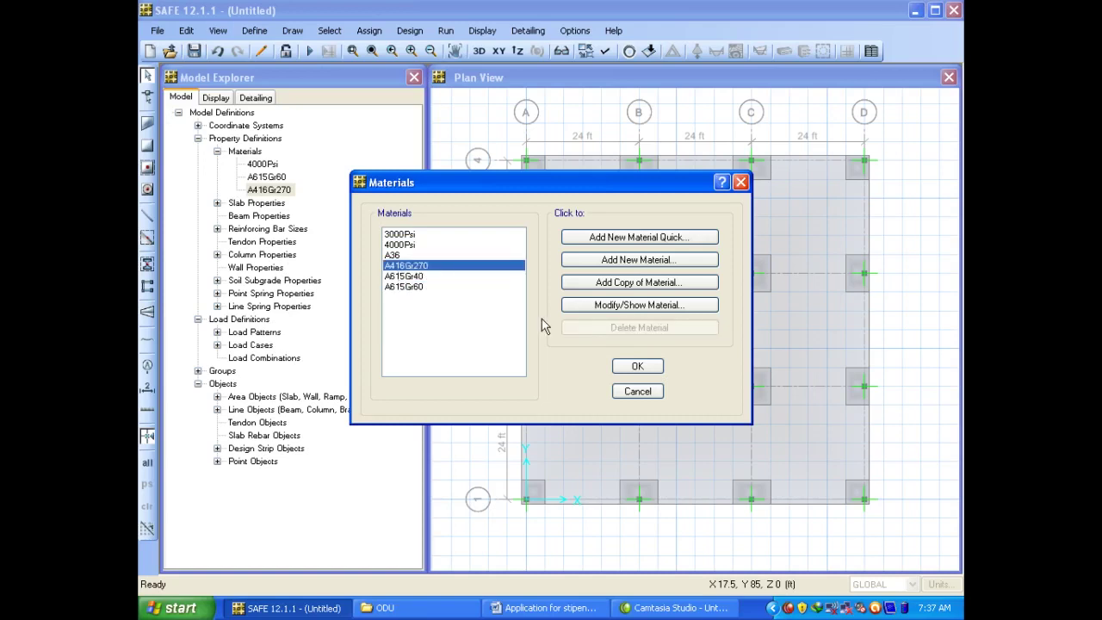
# Review the 3000Psi concrete's property data, material type options and notes, and leave without saving
pyautogui.click(403, 235)
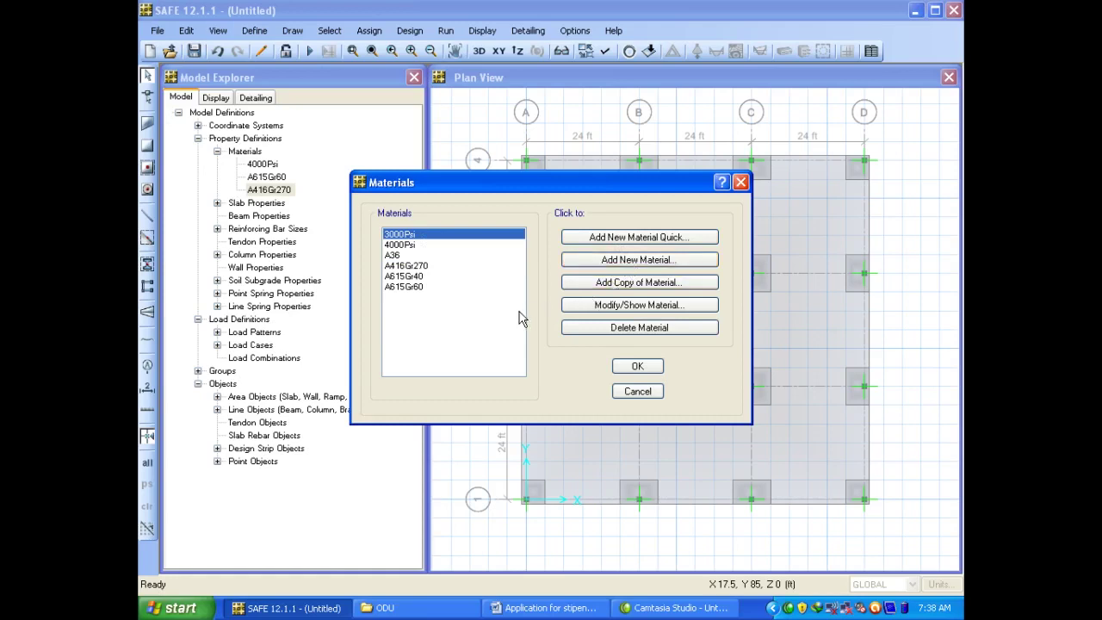
pyautogui.click(640, 307)
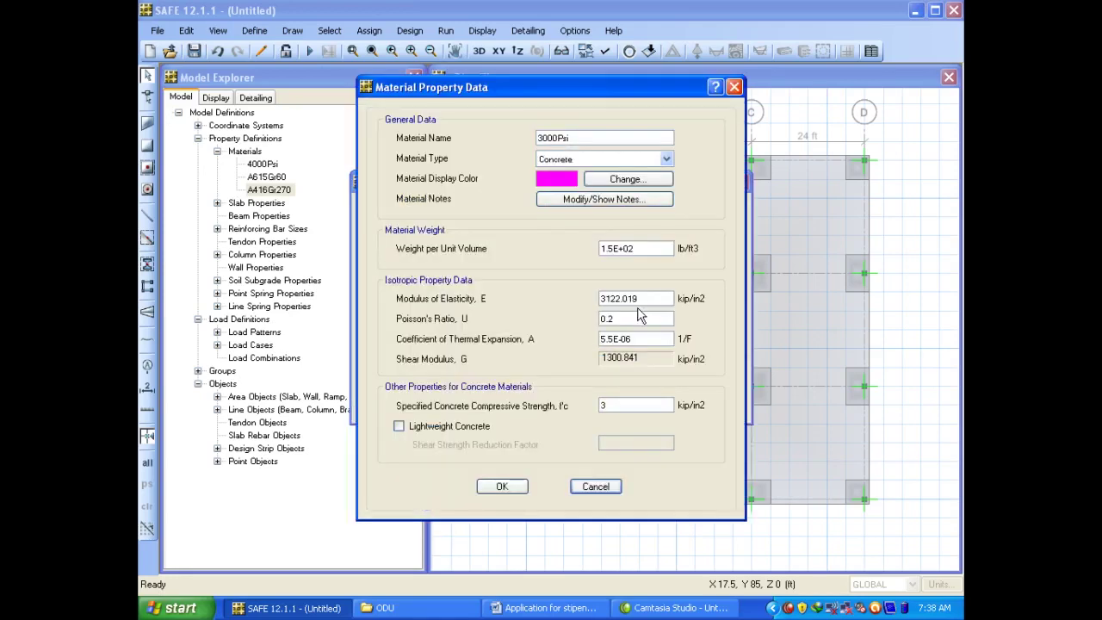
pyautogui.click(586, 135)
pyautogui.click(589, 159)
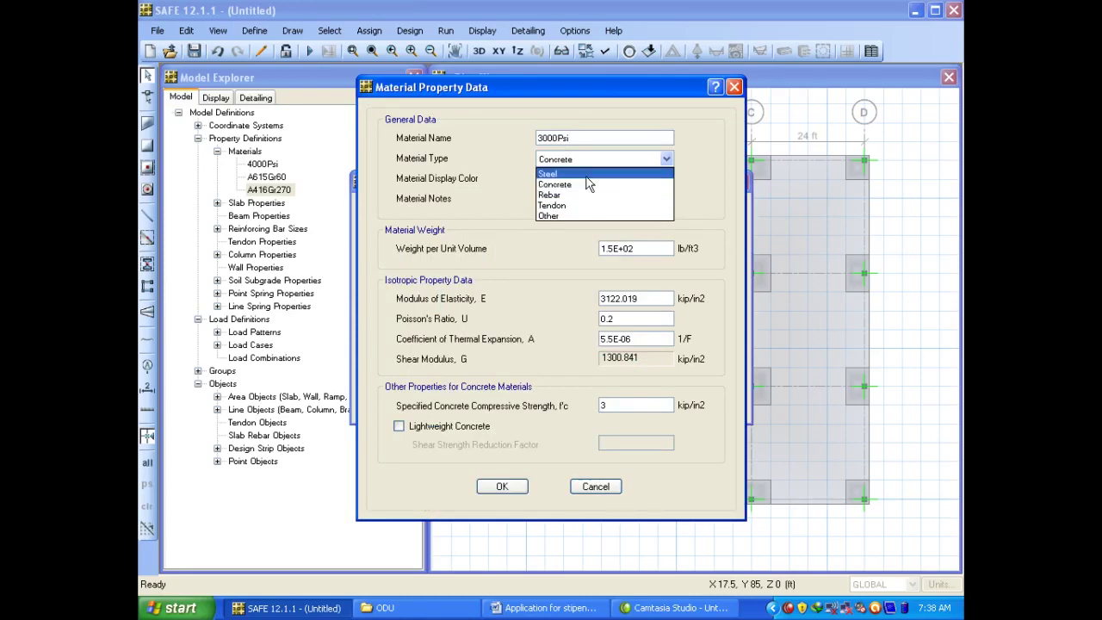
pyautogui.click(588, 184)
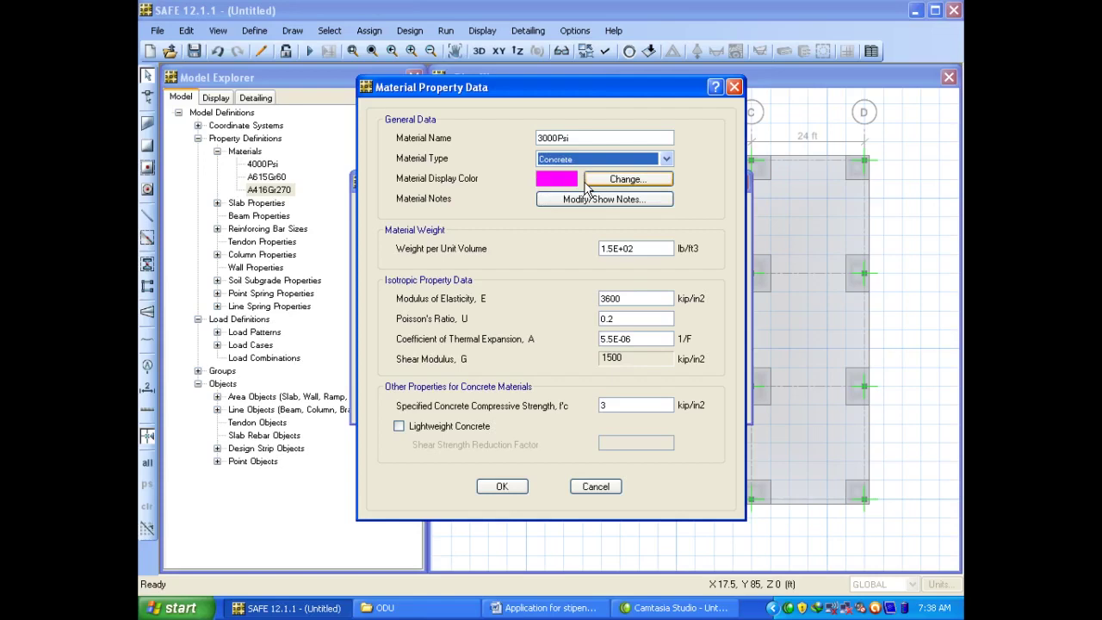
pyautogui.click(570, 199)
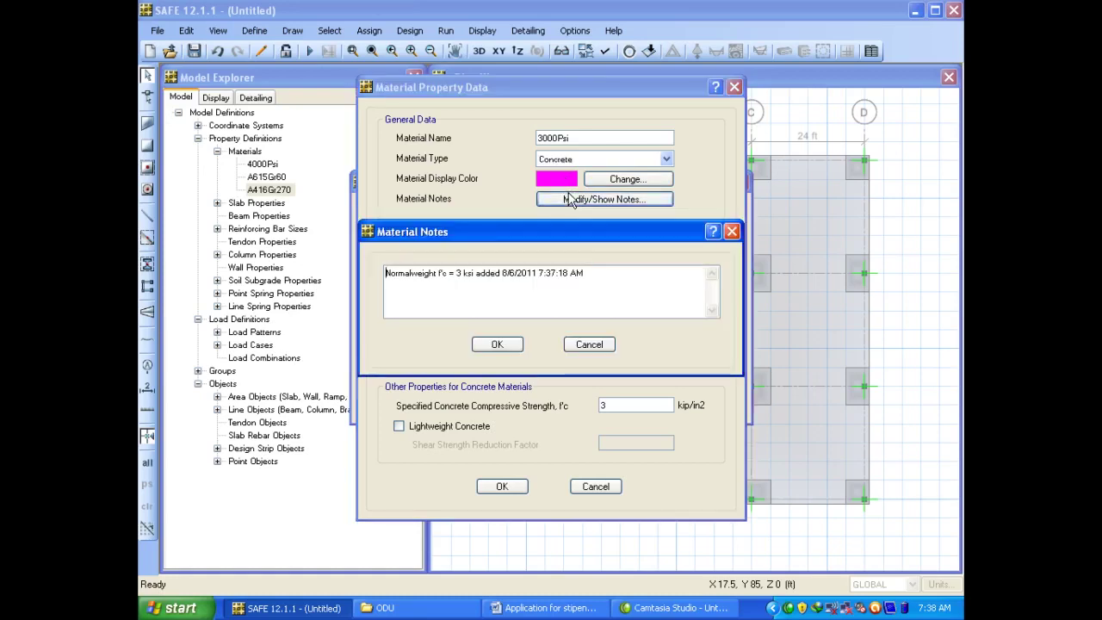
pyautogui.click(590, 345)
pyautogui.click(654, 247)
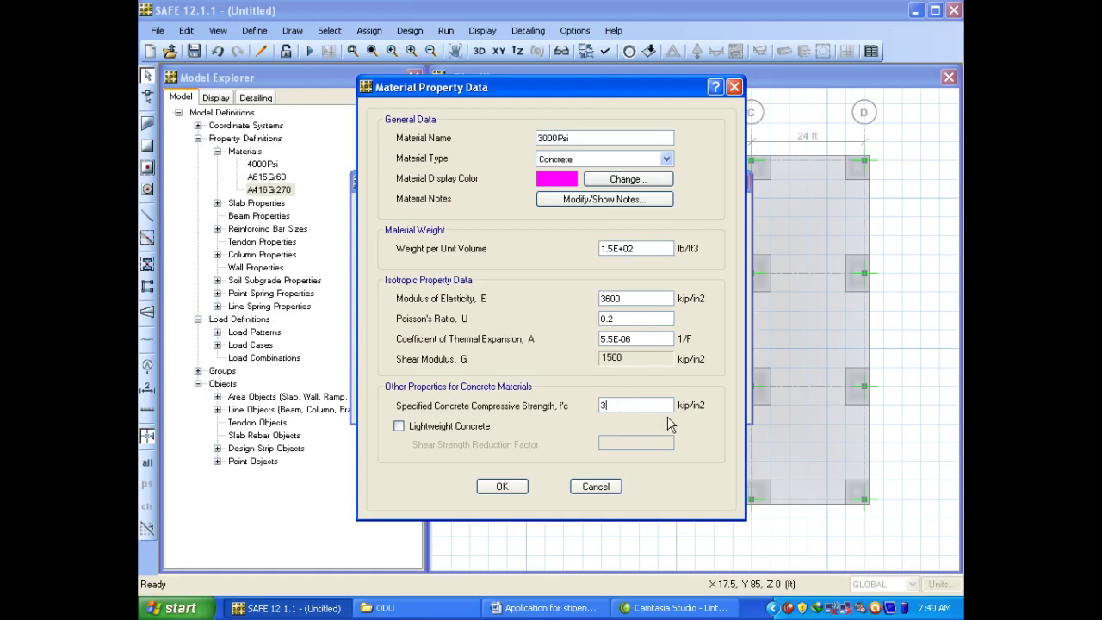
pyautogui.click(595, 487)
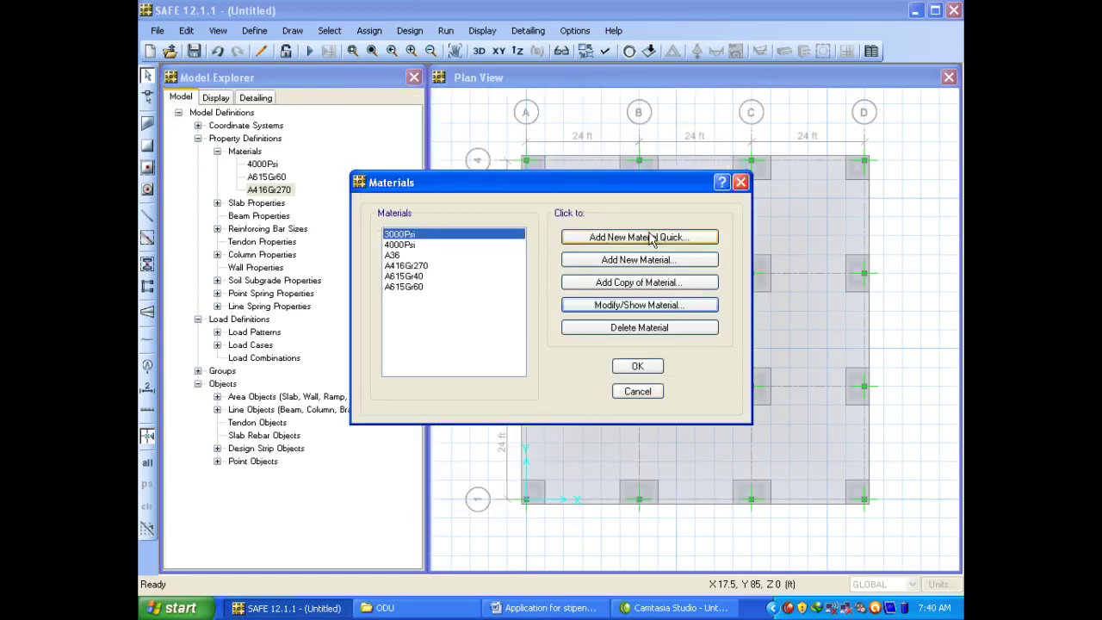
# Draft a copy of the 3000Psi concrete named 3500psi with a compressive strength of 3.5 kip/in2, and discard it
pyautogui.click(628, 282)
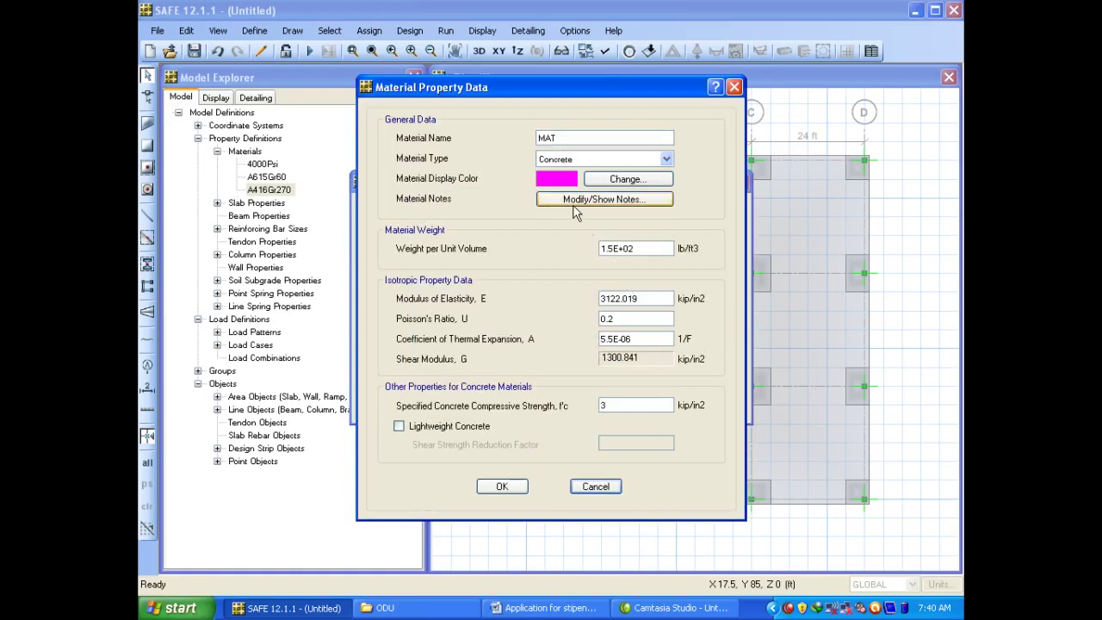
pyautogui.click(570, 140)
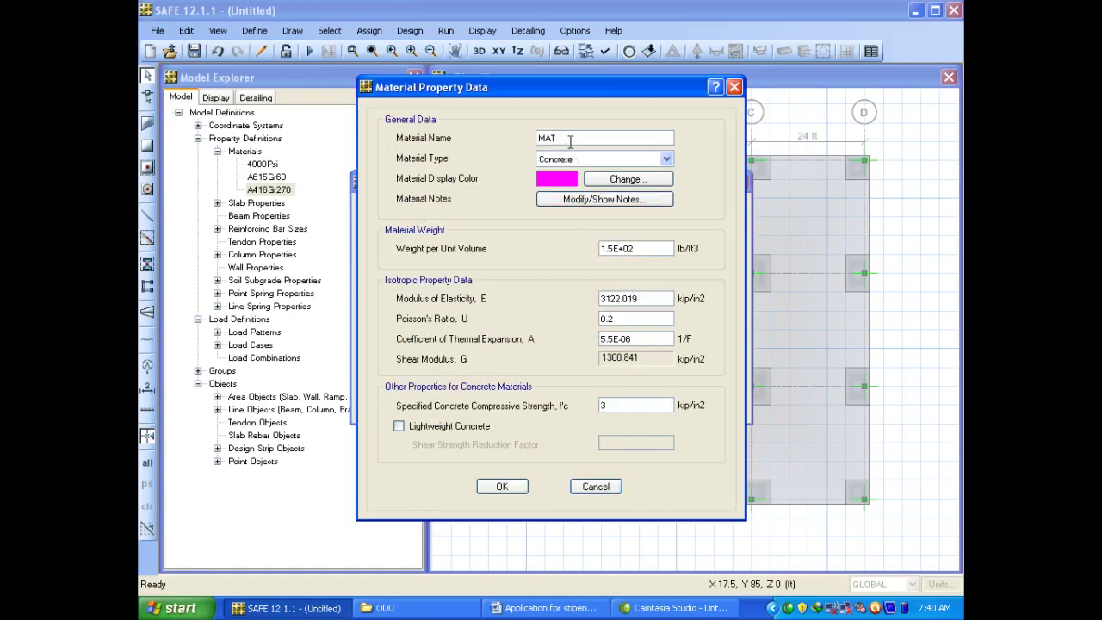
pyautogui.press('BackSpace')
pyautogui.press('BackSpace')
pyautogui.press('BackSpace')
pyautogui.write('3500psi')
pyautogui.click(642, 248)
pyautogui.click(611, 407)
pyautogui.write('.5')
pyautogui.moveTo(651, 296); pyautogui.dragTo(598, 297)
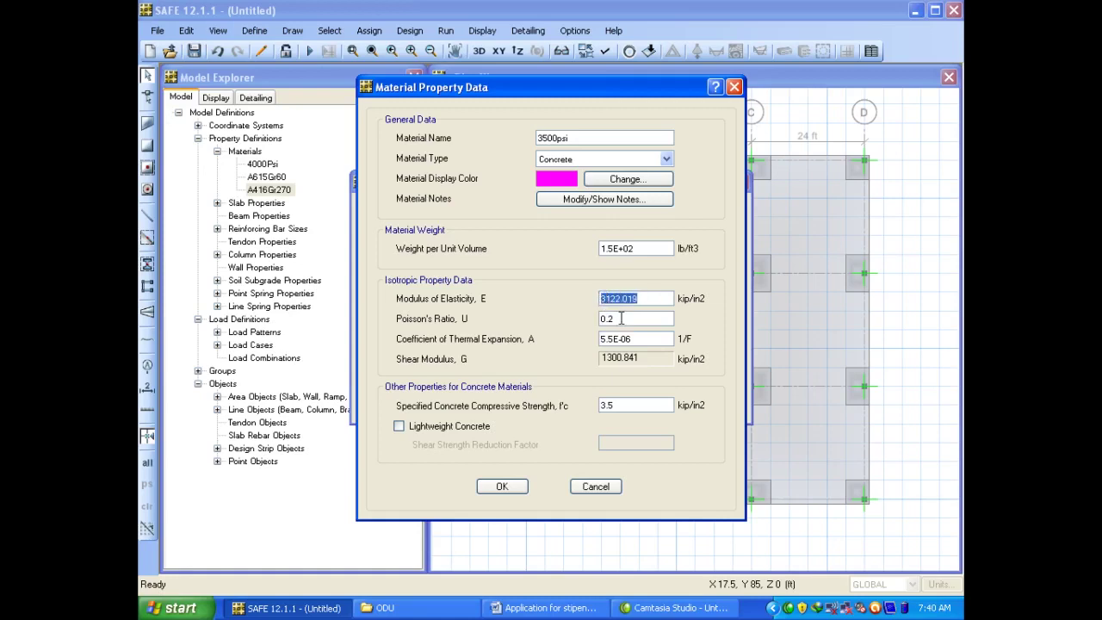
pyautogui.click(621, 319)
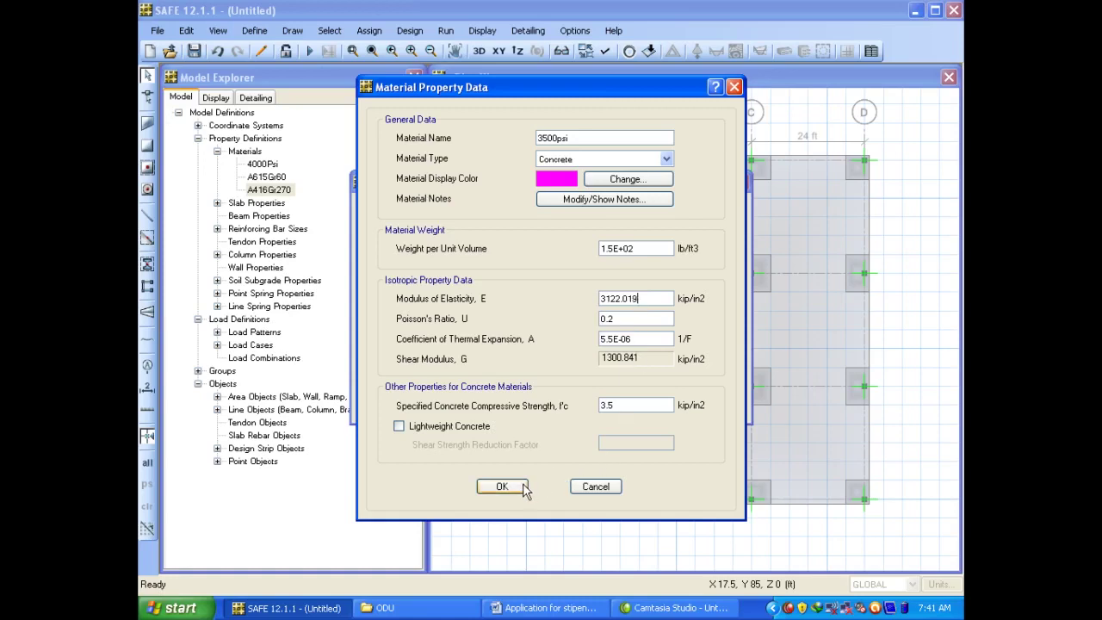
pyautogui.click(606, 490)
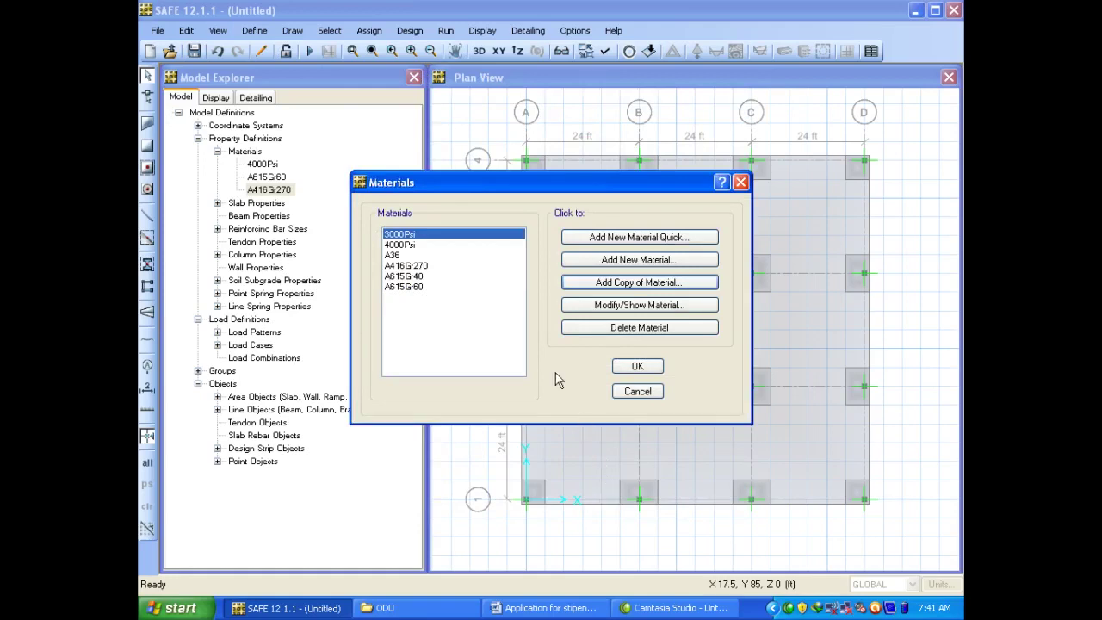
# Review the A615Gr40 rebar's name, unit weight, modulus of elasticity, yield stress and tensile stress, and leave without saving
pyautogui.click(410, 276)
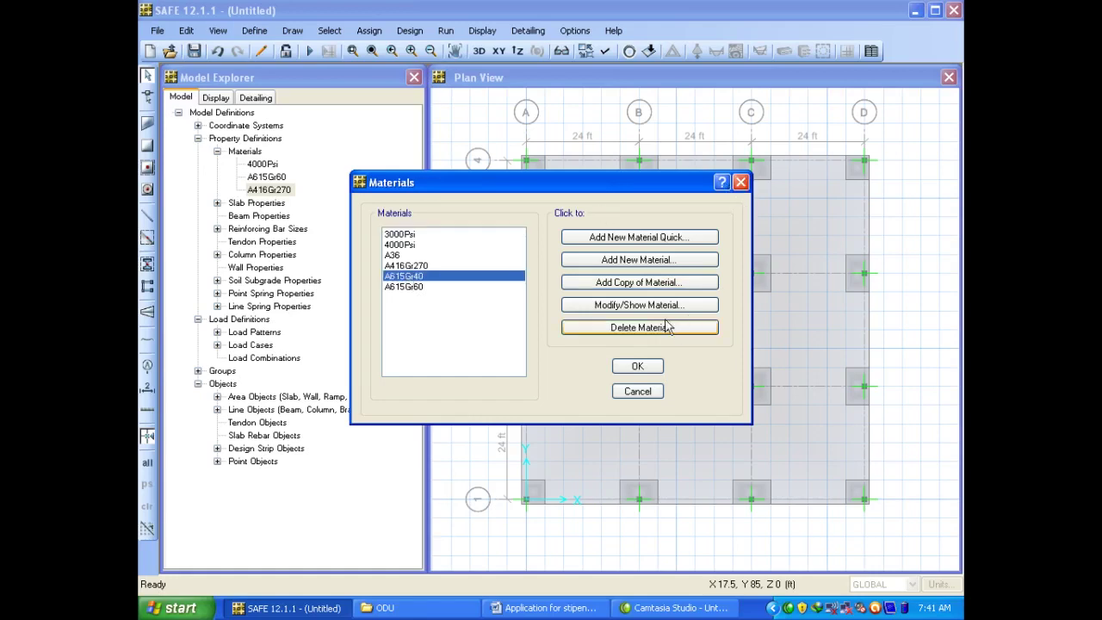
pyautogui.click(651, 308)
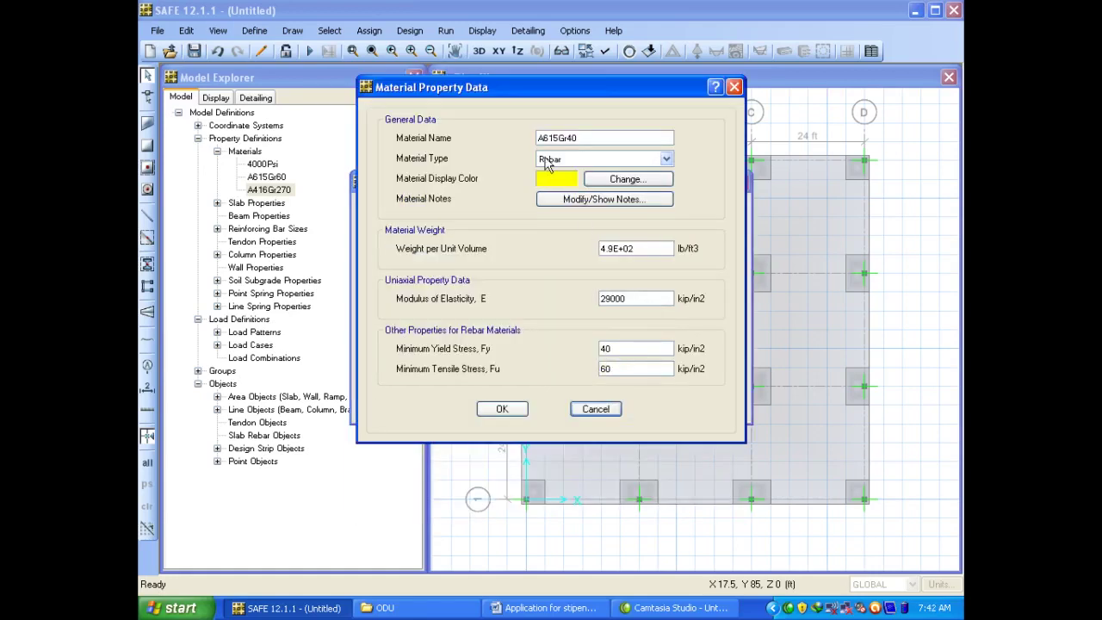
pyautogui.click(608, 136)
pyautogui.moveTo(638, 248); pyautogui.dragTo(594, 254)
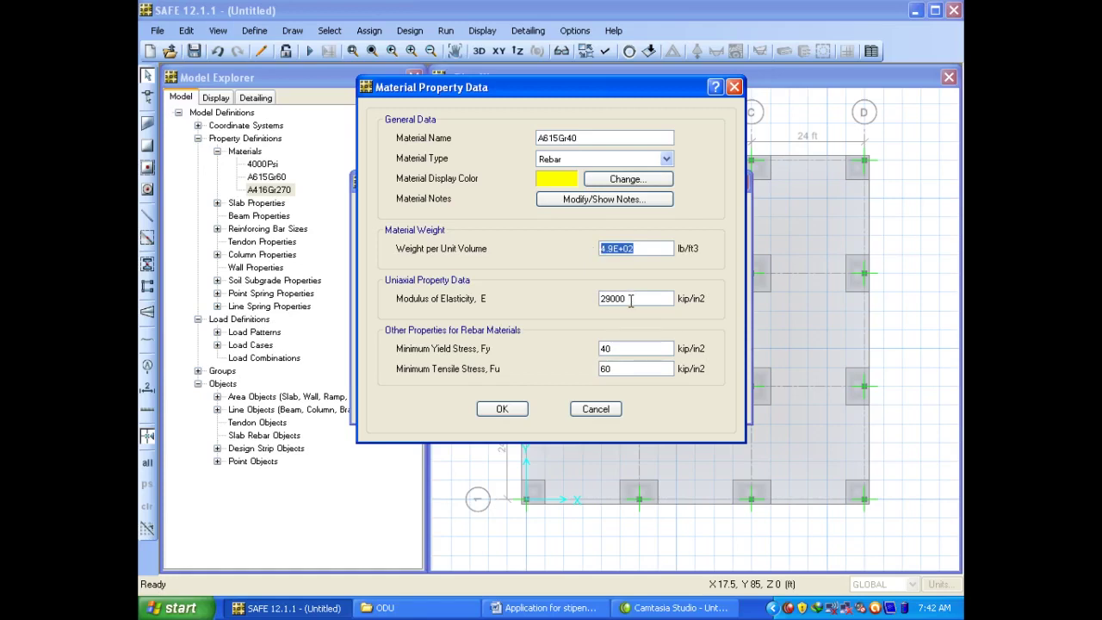
pyautogui.moveTo(630, 299); pyautogui.dragTo(600, 301)
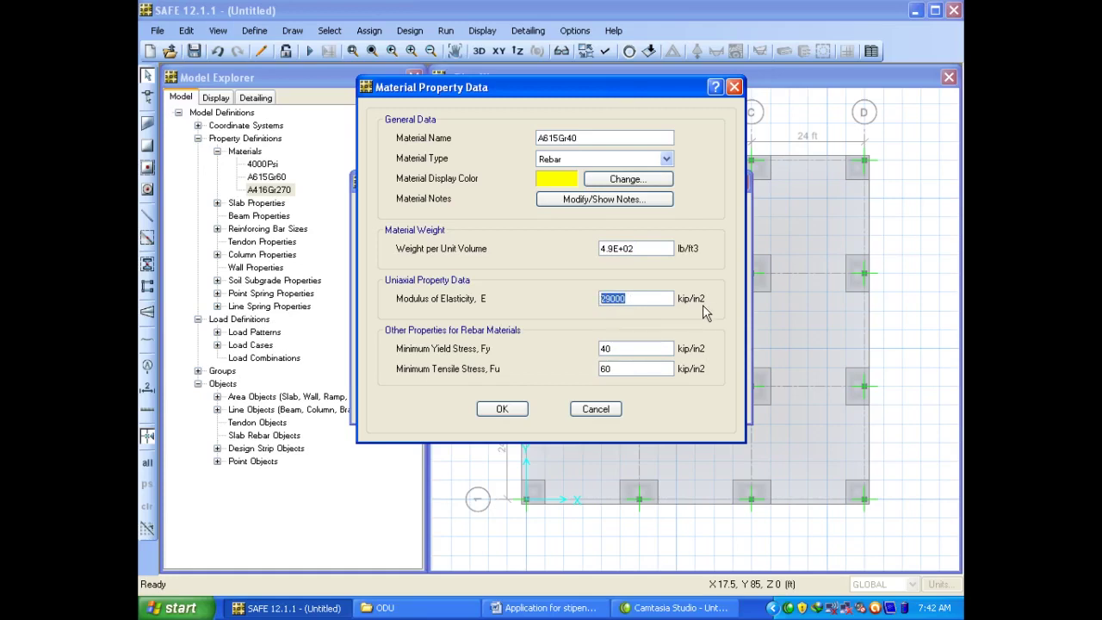
pyautogui.click(645, 349)
pyautogui.click(639, 372)
pyautogui.click(596, 409)
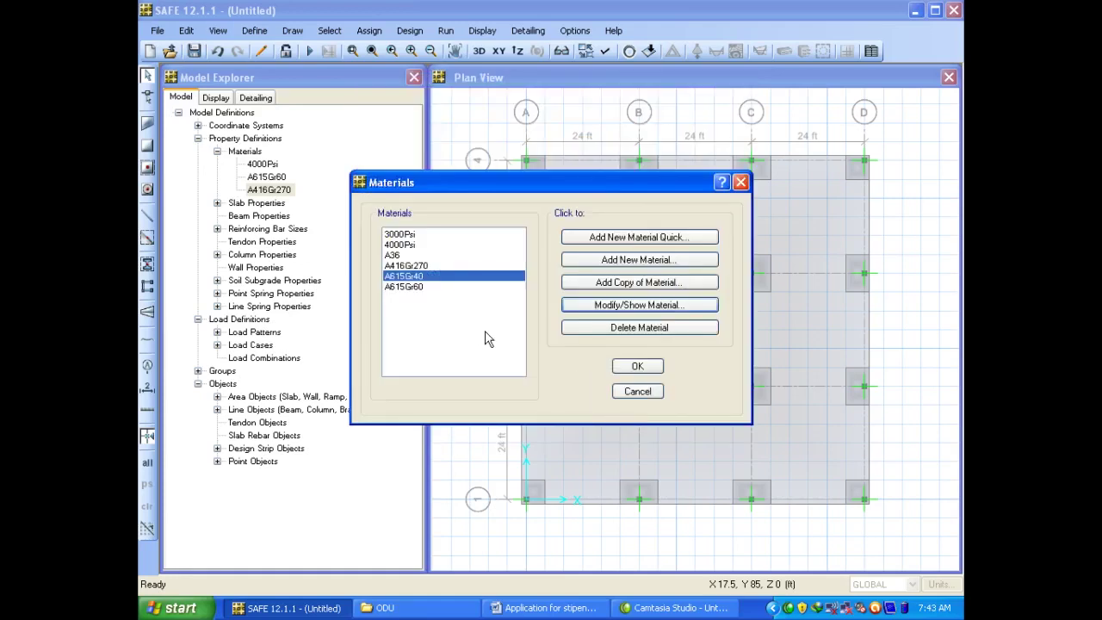
# Go through the A36 steel's weight, elasticity and strength properties, accept them, and save the material definitions to the model
pyautogui.click(406, 256)
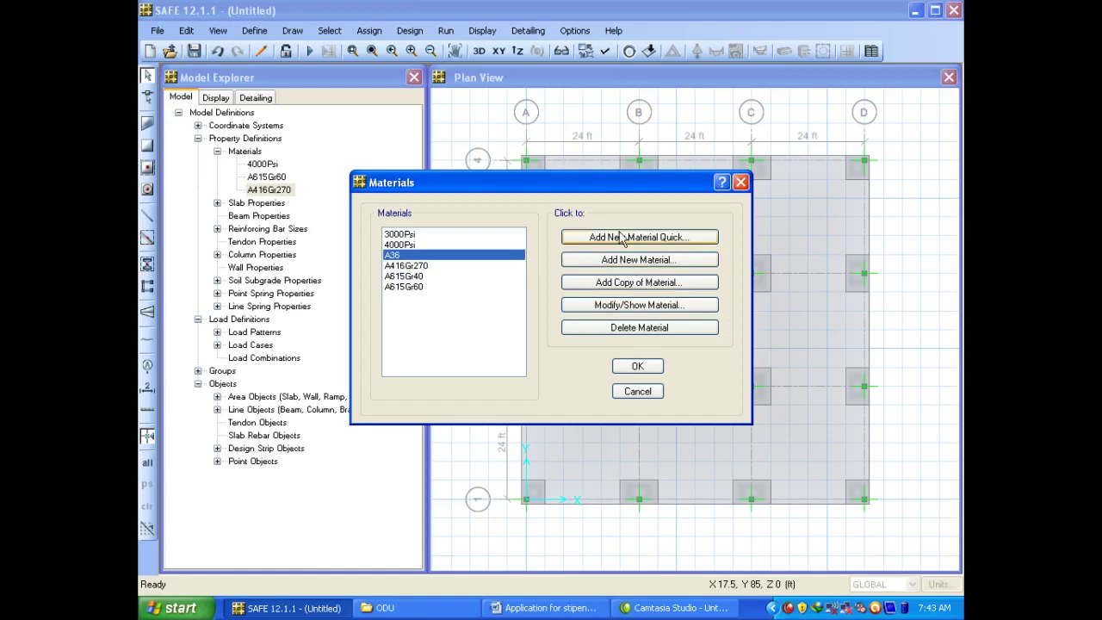
pyautogui.click(622, 302)
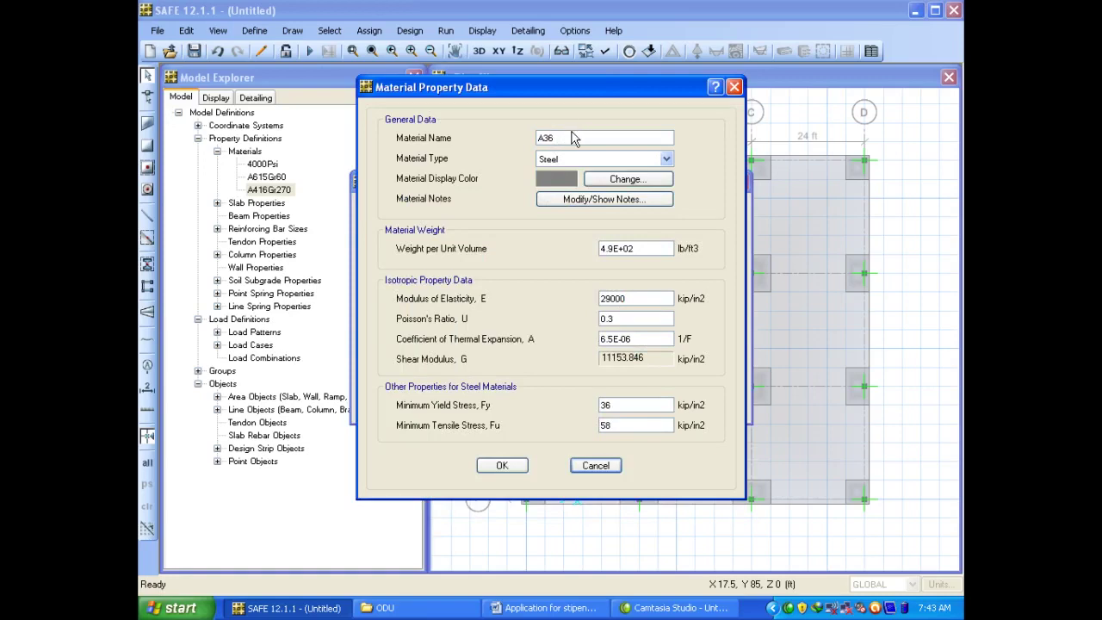
pyautogui.click(644, 248)
pyautogui.click(641, 299)
pyautogui.click(634, 319)
pyautogui.press('BackSpace')
pyautogui.write('5')
pyautogui.press('BackSpace')
pyautogui.write('6')
pyautogui.click(630, 424)
pyautogui.click(512, 467)
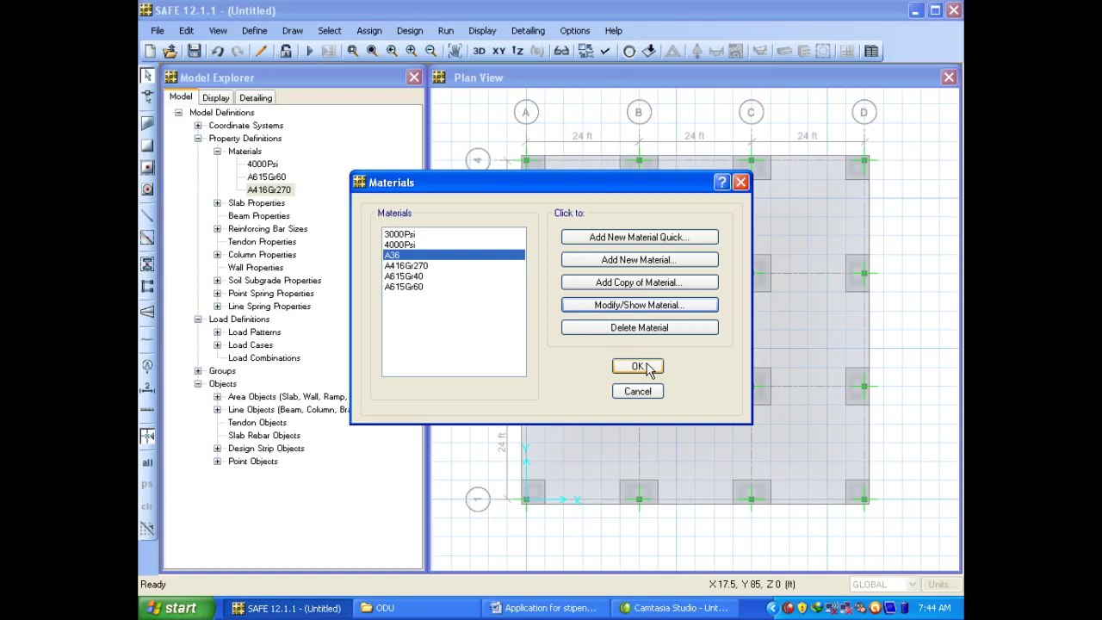
pyautogui.click(637, 367)
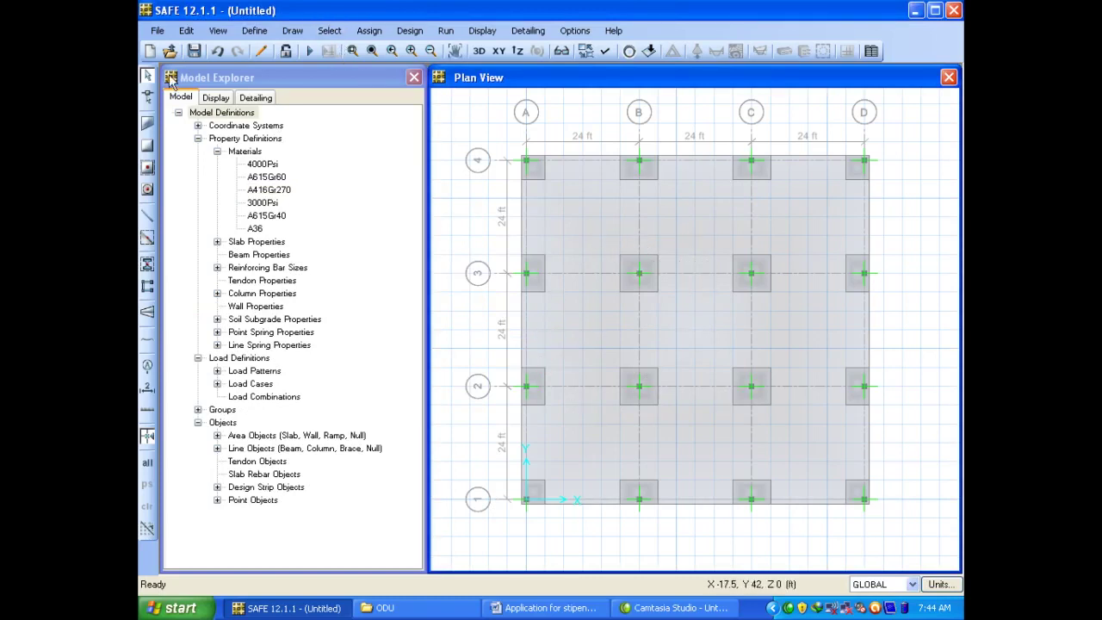
# Examine the property data of the 4000Psi, A615Gr60 and A416Gr270 materials from the model tree, leaving each without saving
pyautogui.doubleClick(269, 164)
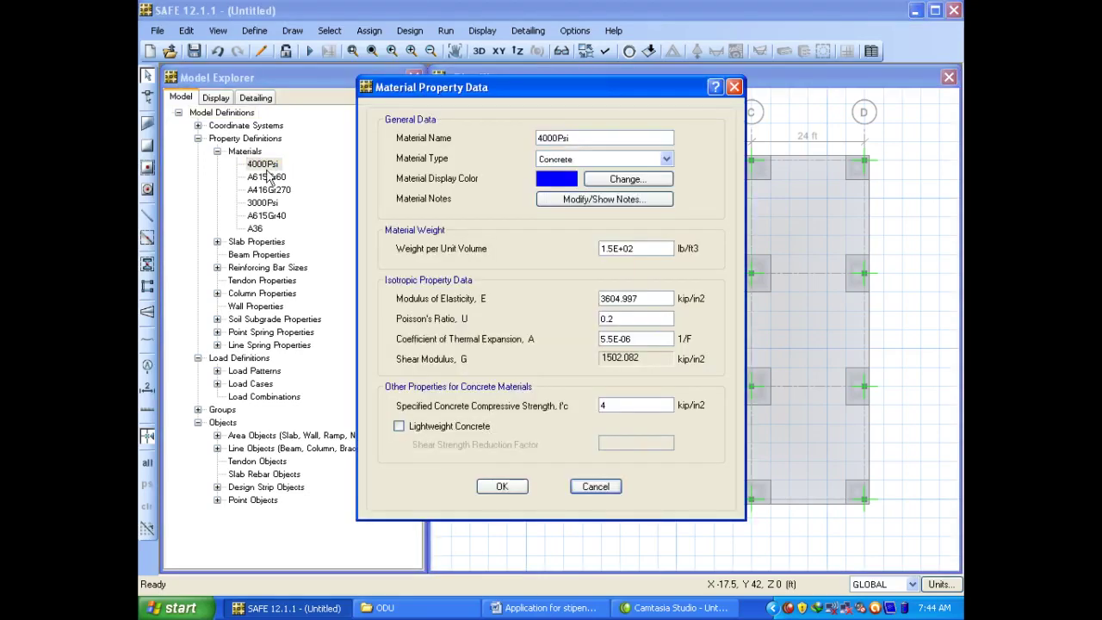
pyautogui.click(595, 486)
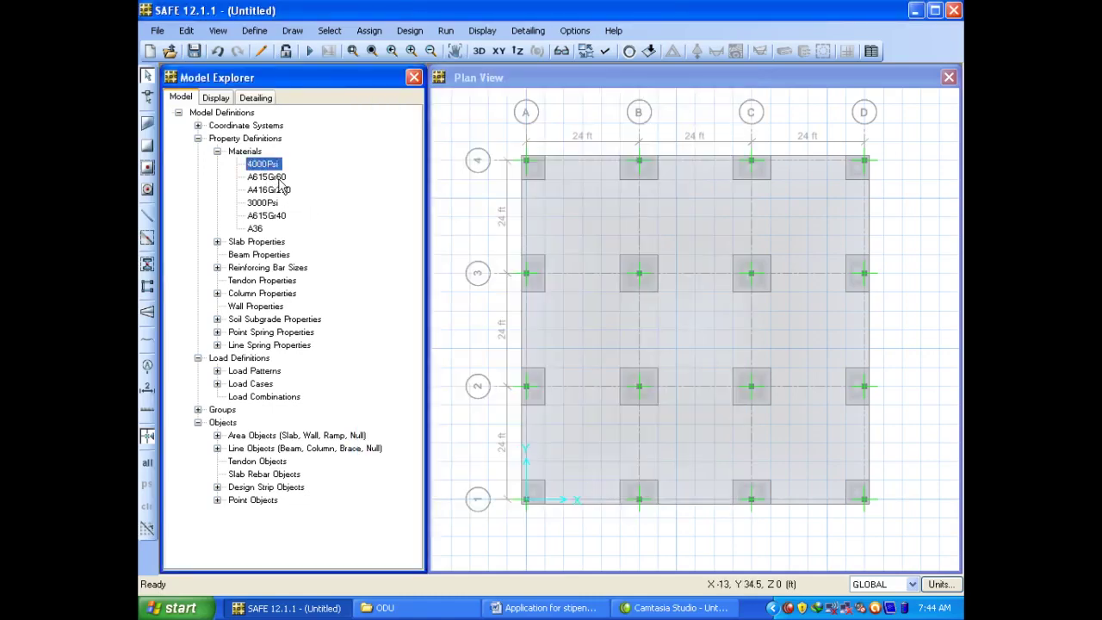
pyautogui.doubleClick(272, 178)
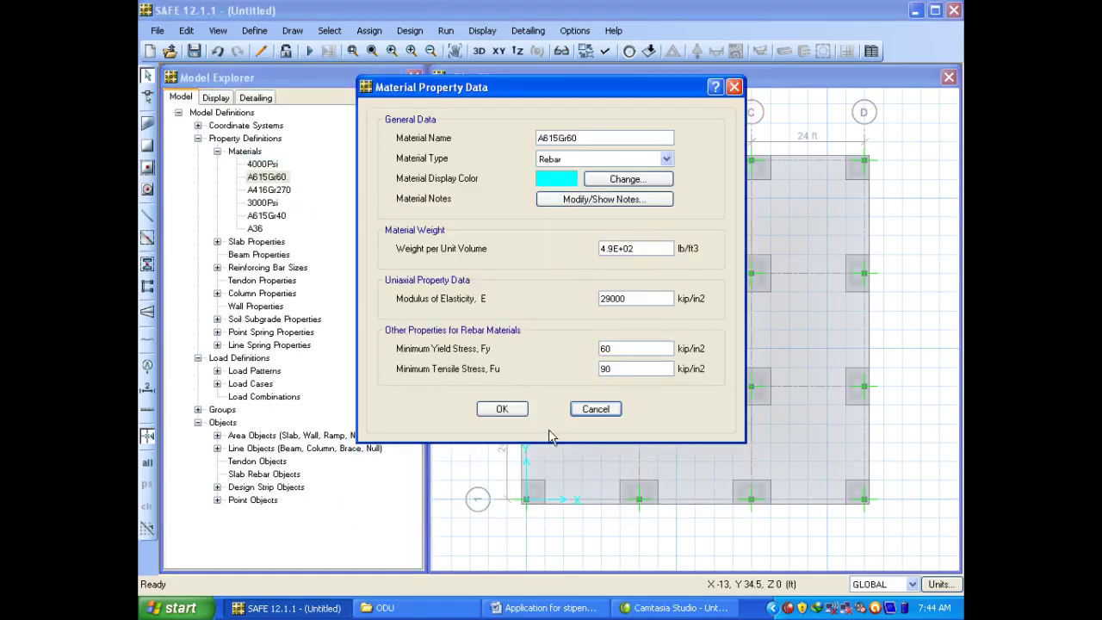
pyautogui.click(585, 410)
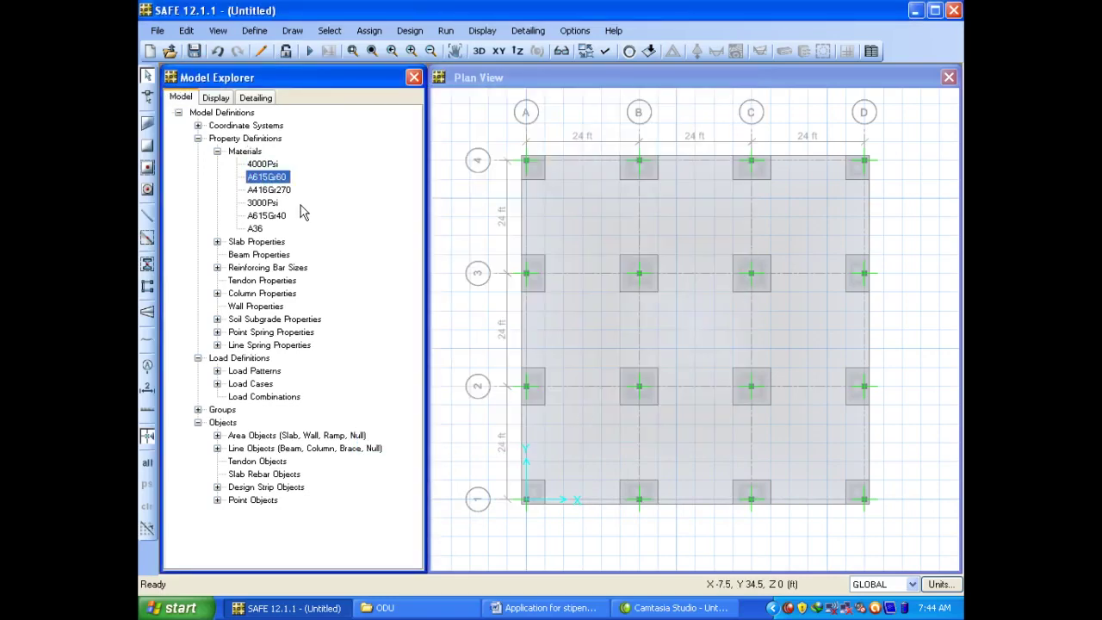
pyautogui.doubleClick(277, 191)
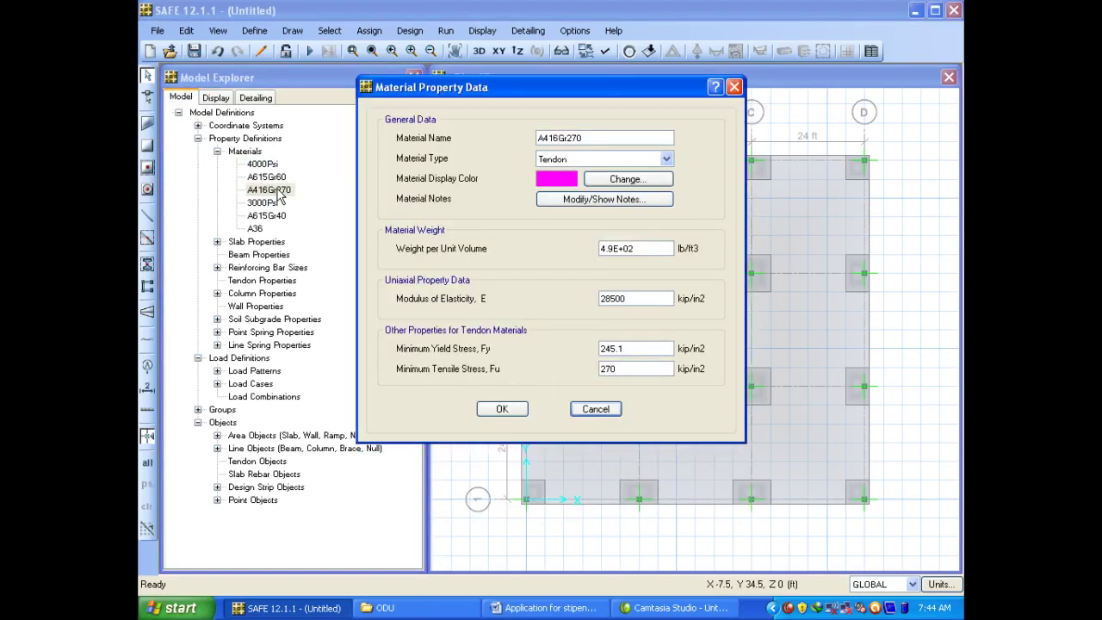
pyautogui.click(597, 410)
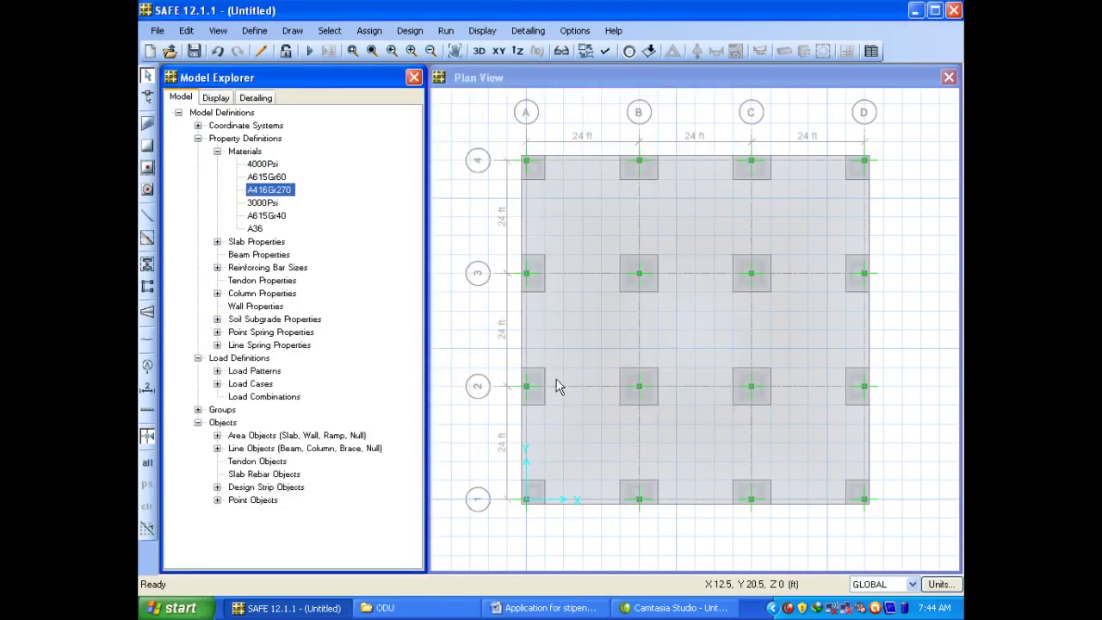
# Recheck the 4000Psi concrete's property data from the model tree and leave it without saving
pyautogui.click(271, 165)
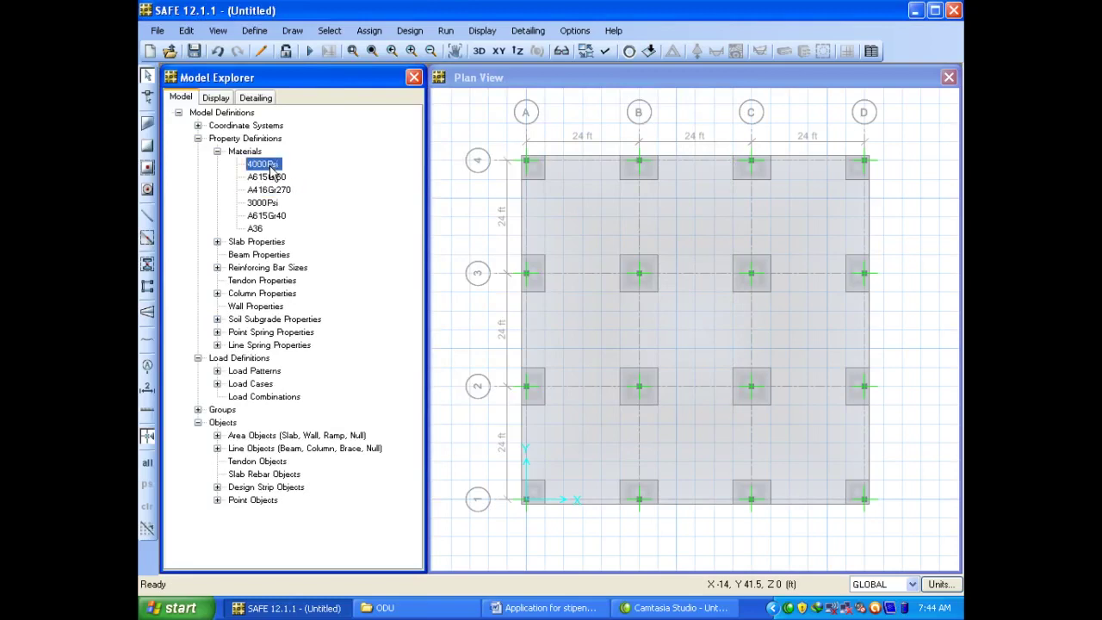
pyautogui.doubleClick(268, 165)
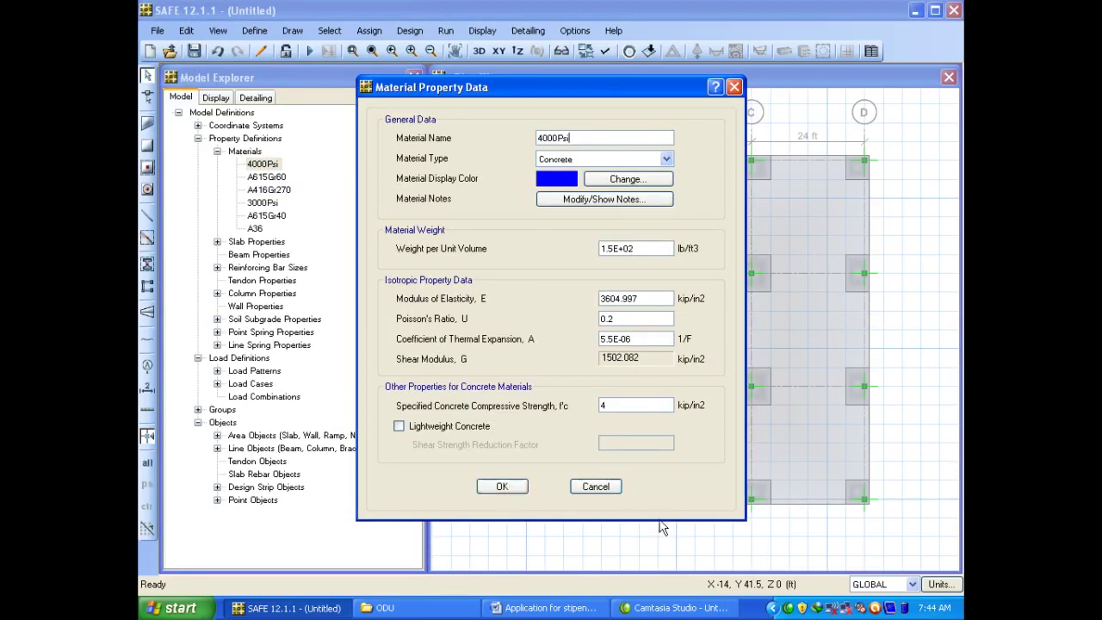
pyautogui.click(595, 488)
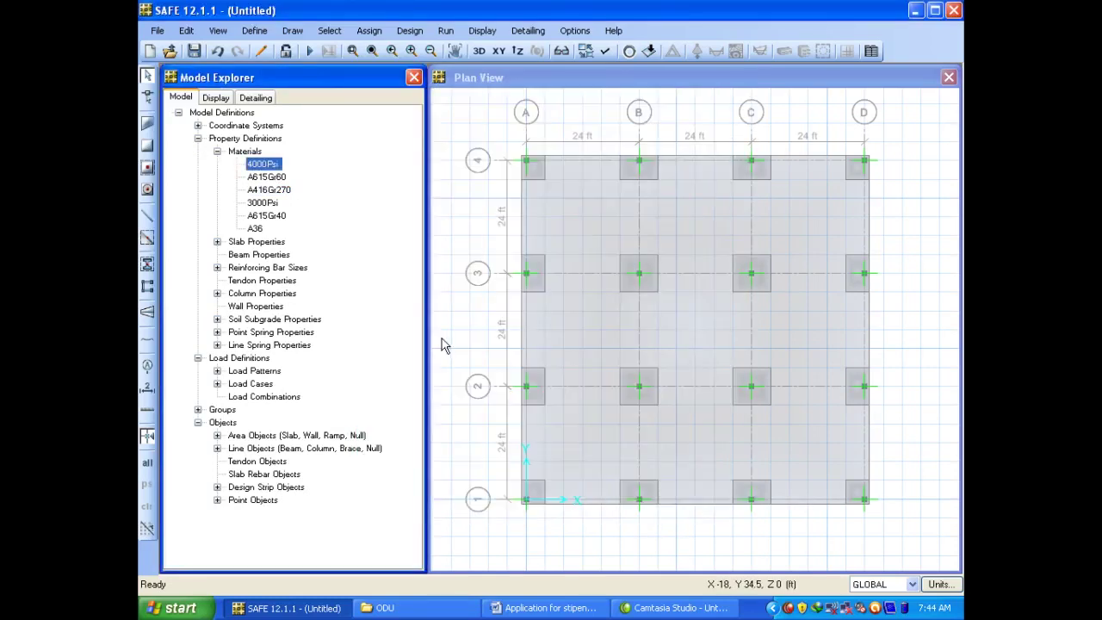
pyautogui.doubleClick(263, 165)
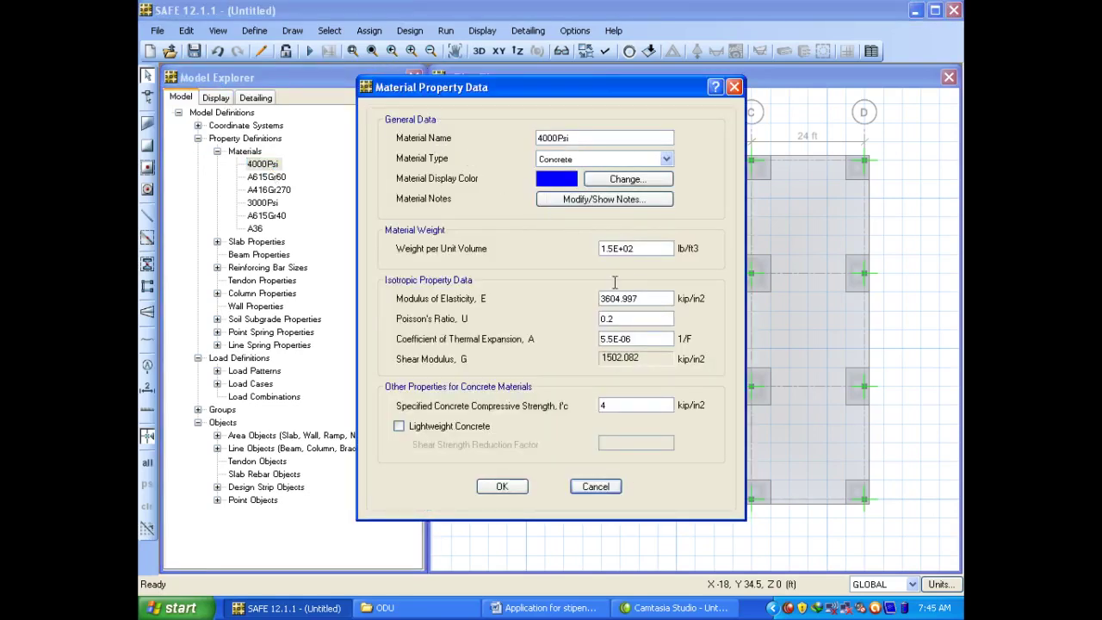
pyautogui.click(595, 486)
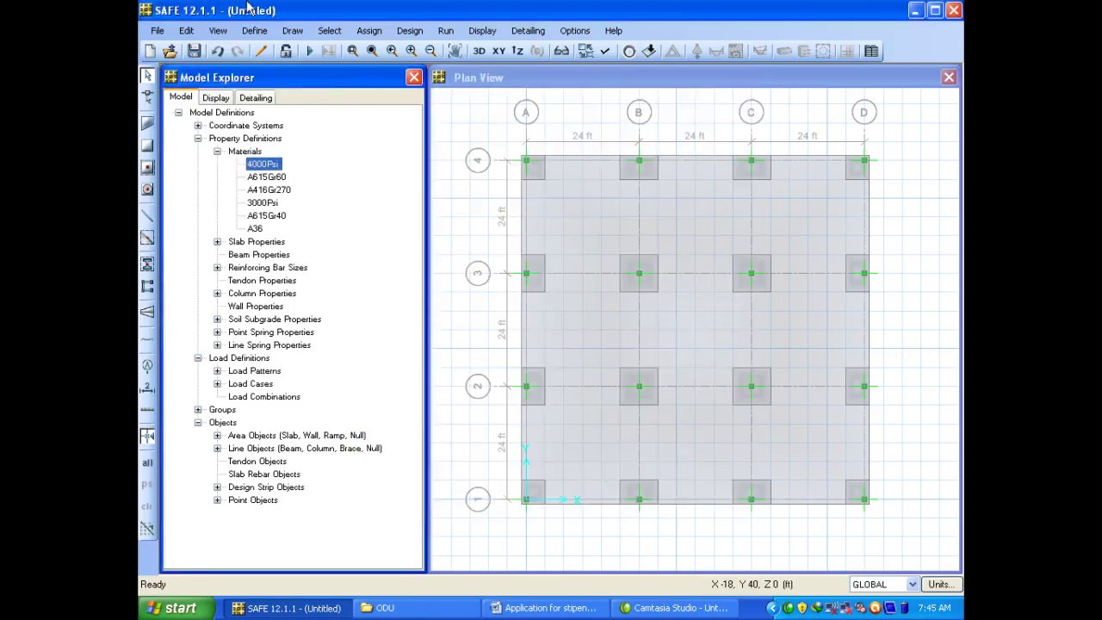
# Open the SLAB slab property's data and set its slab material to 3000Psi
pyautogui.click(255, 32)
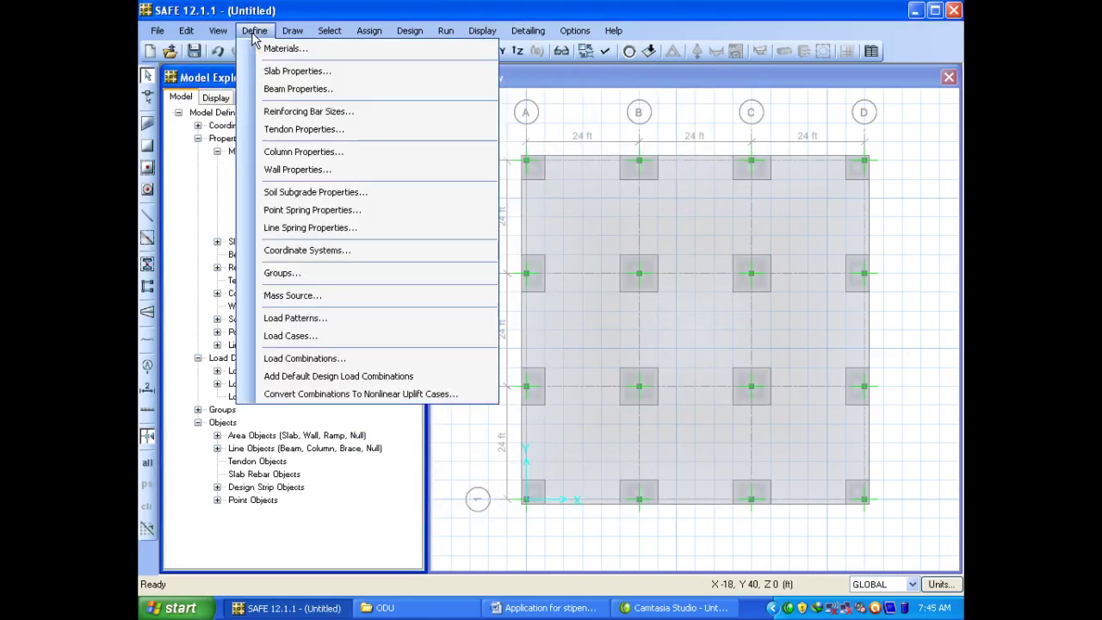
pyautogui.click(275, 71)
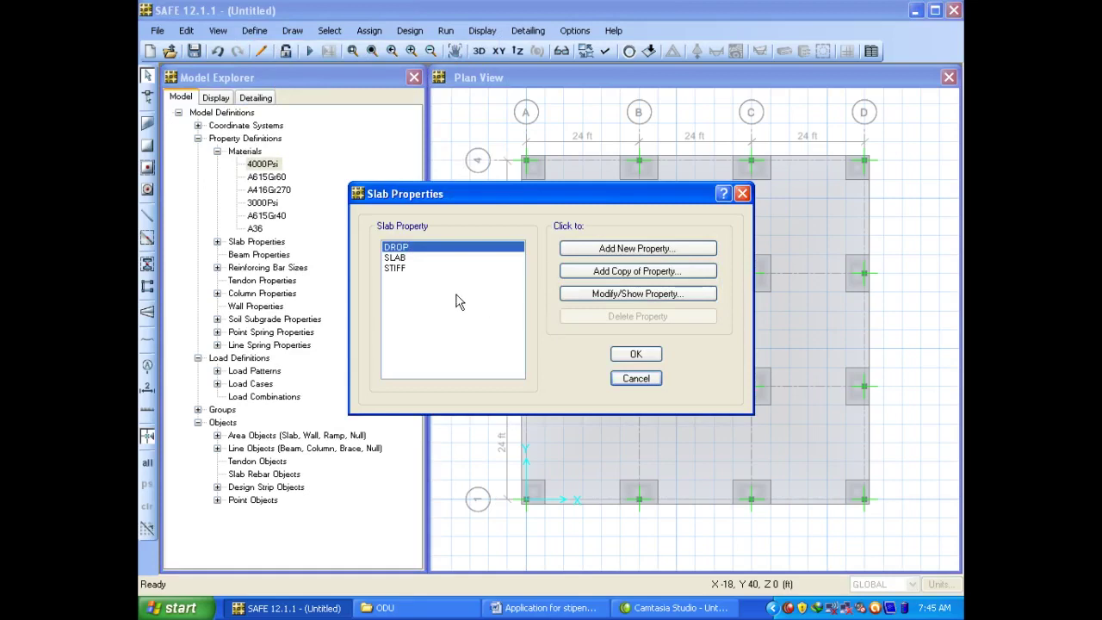
pyautogui.click(403, 258)
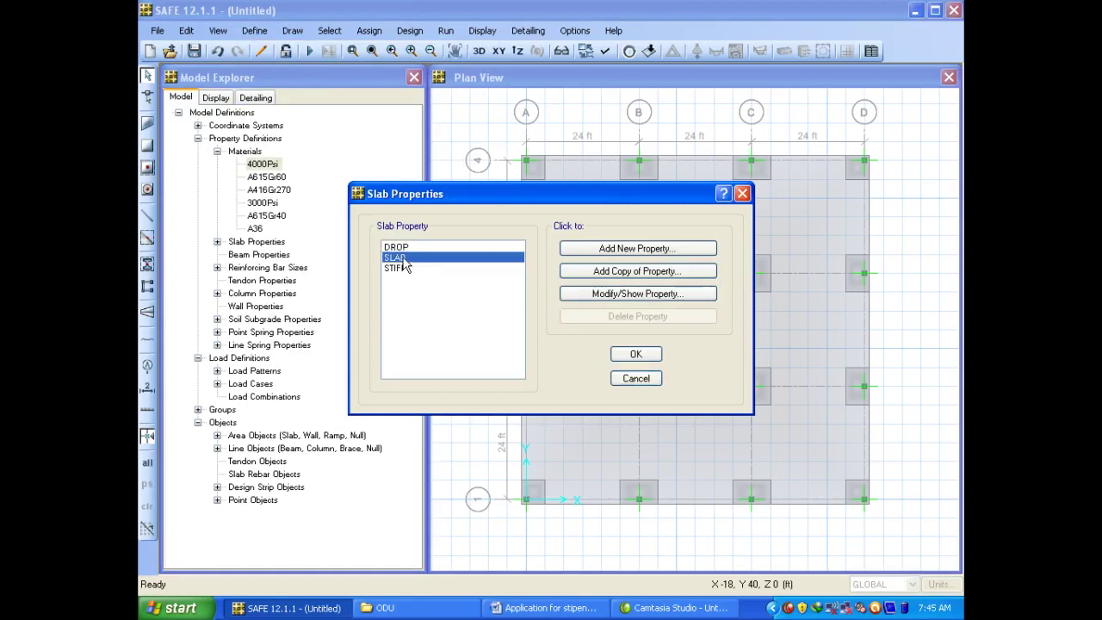
pyautogui.click(672, 294)
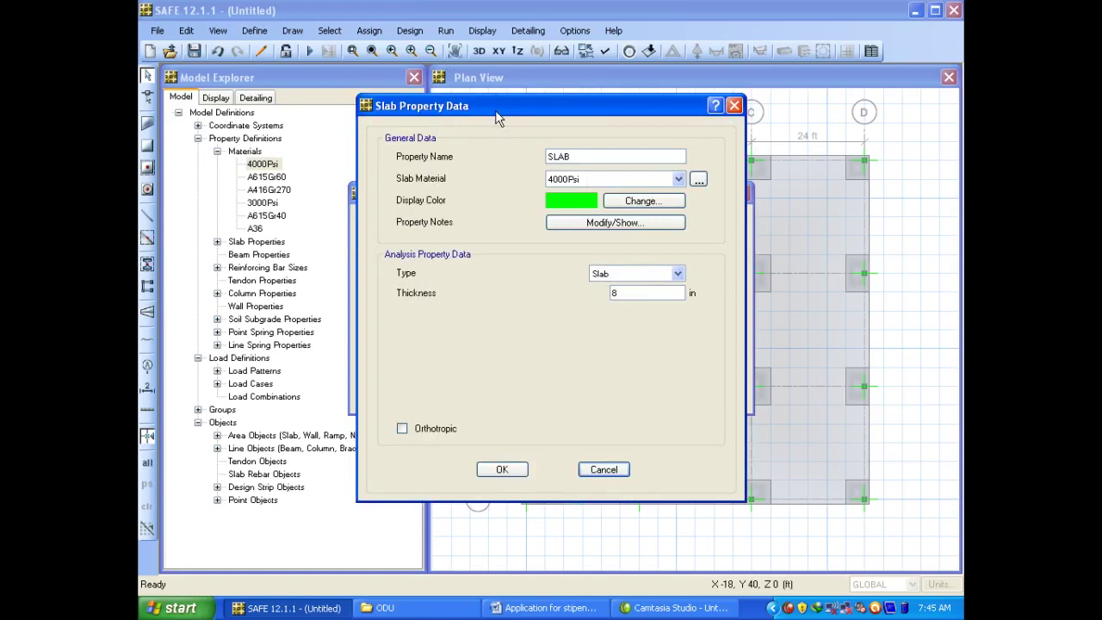
pyautogui.moveTo(496, 118); pyautogui.dragTo(415, 57)
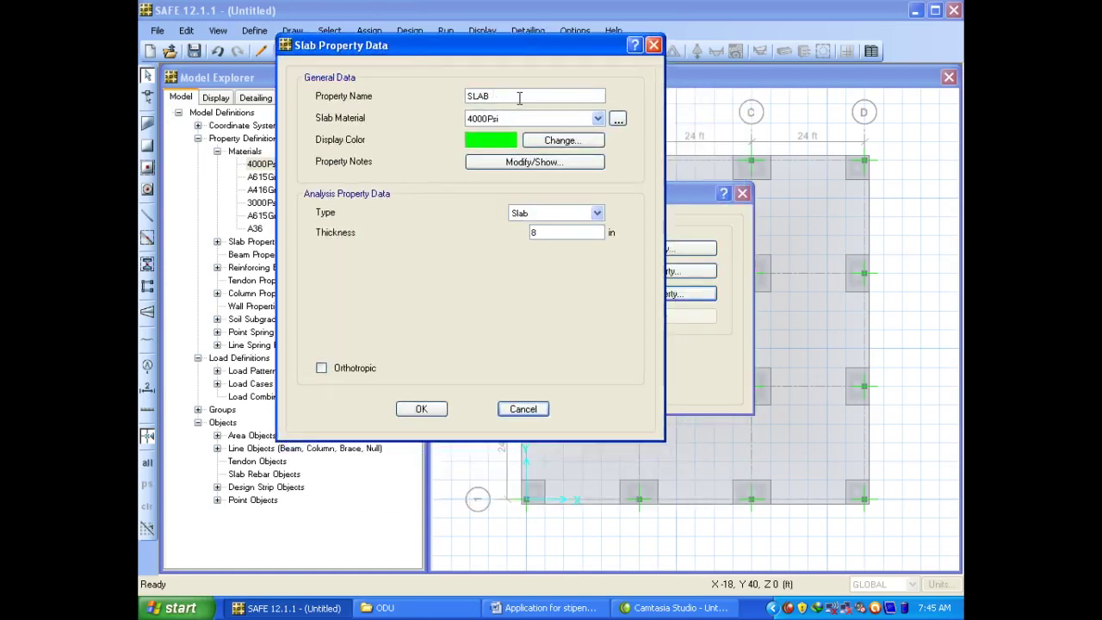
pyautogui.click(519, 97)
pyautogui.click(560, 120)
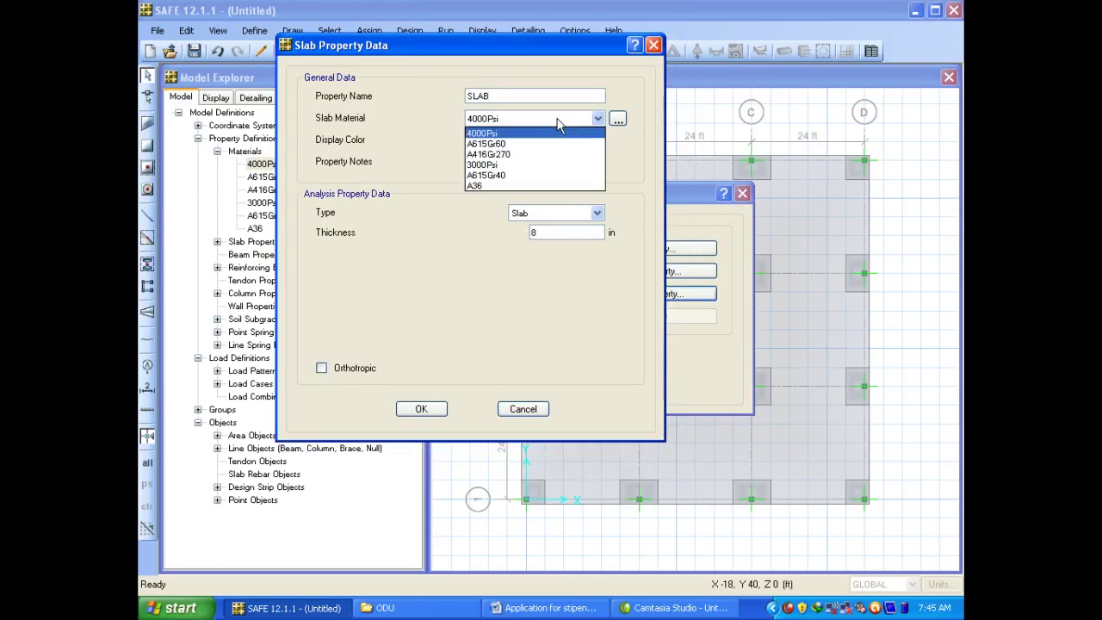
pyautogui.click(527, 166)
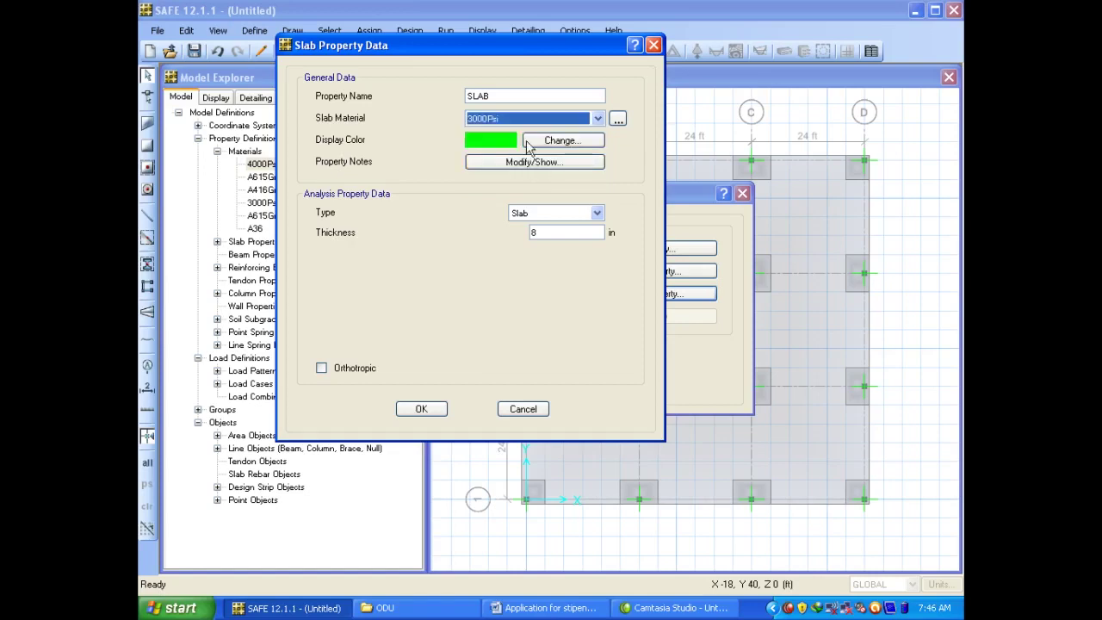
# Review the SLAB property's display color, notes, thickness and slab type options, and close the slab properties without saving
pyautogui.click(547, 142)
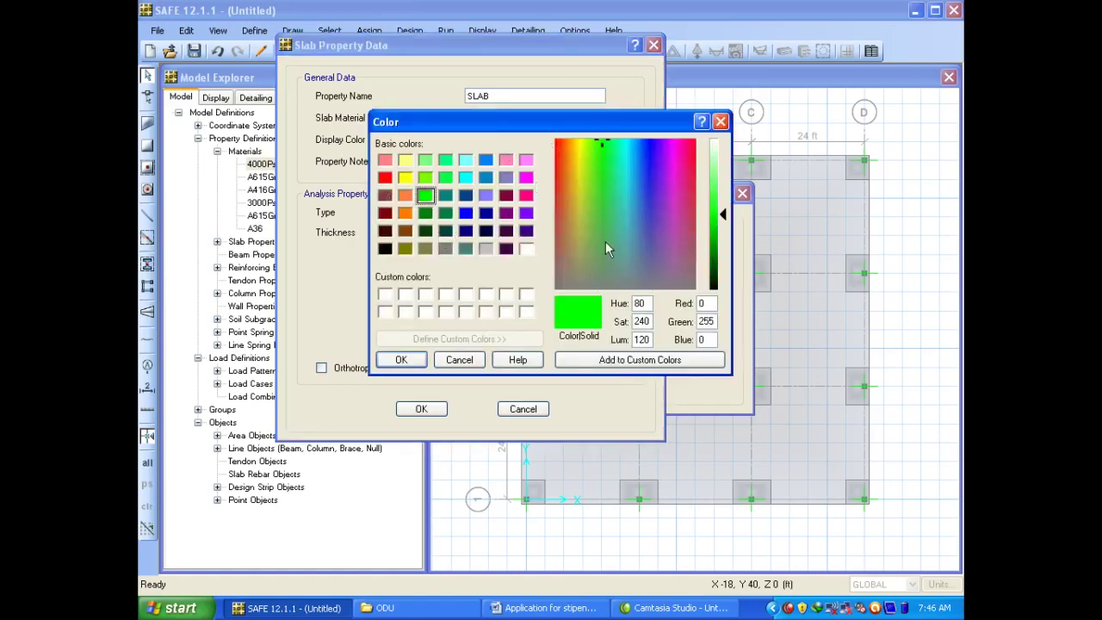
pyautogui.click(459, 360)
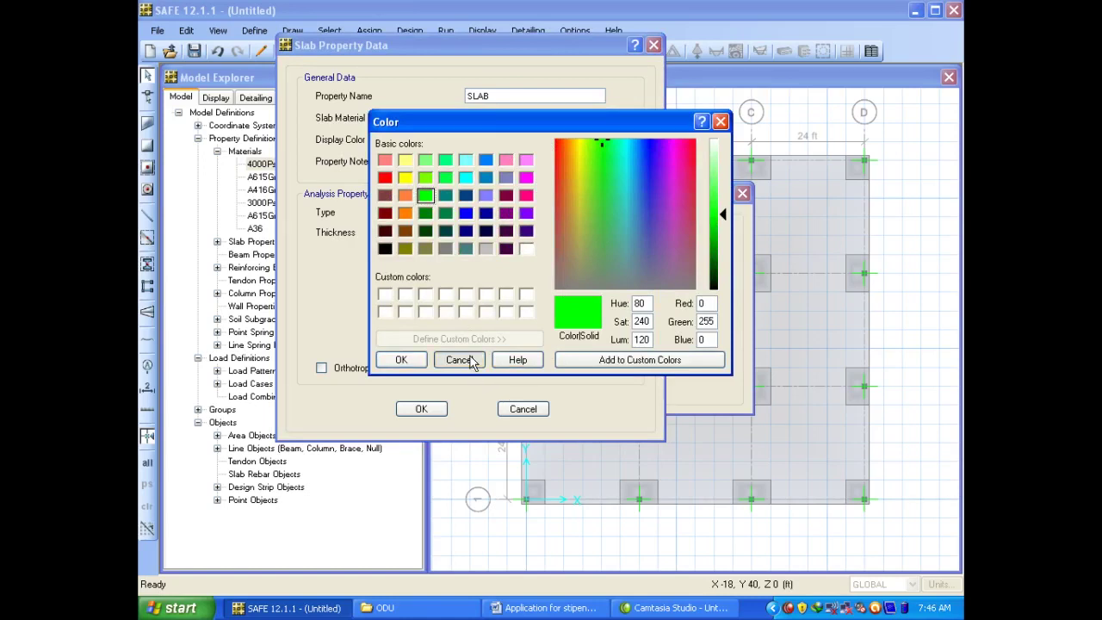
pyautogui.click(549, 162)
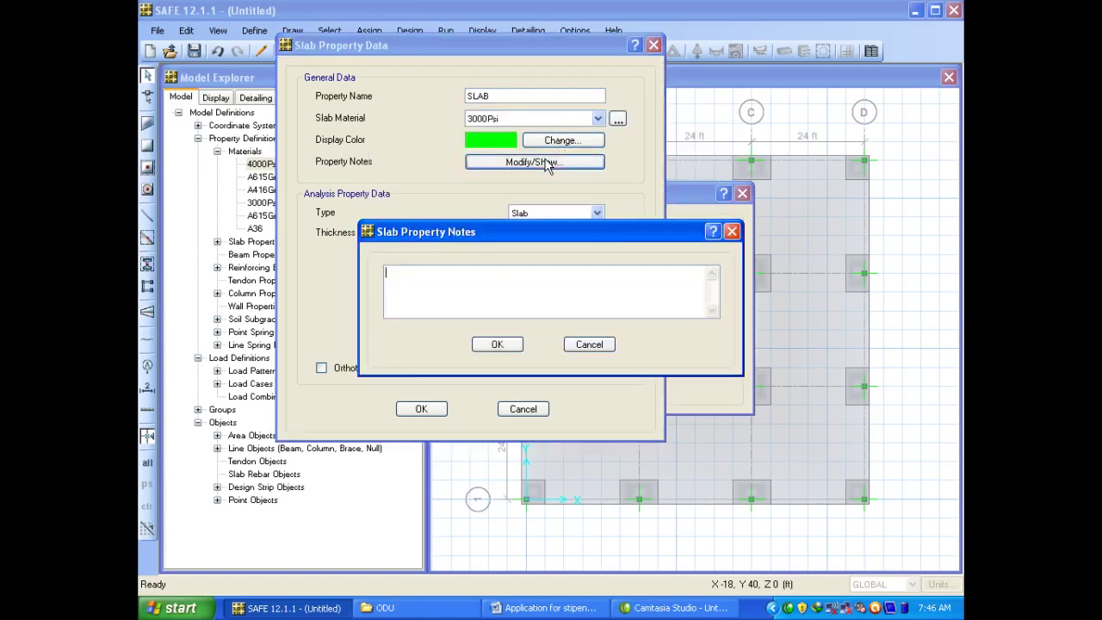
pyautogui.click(597, 345)
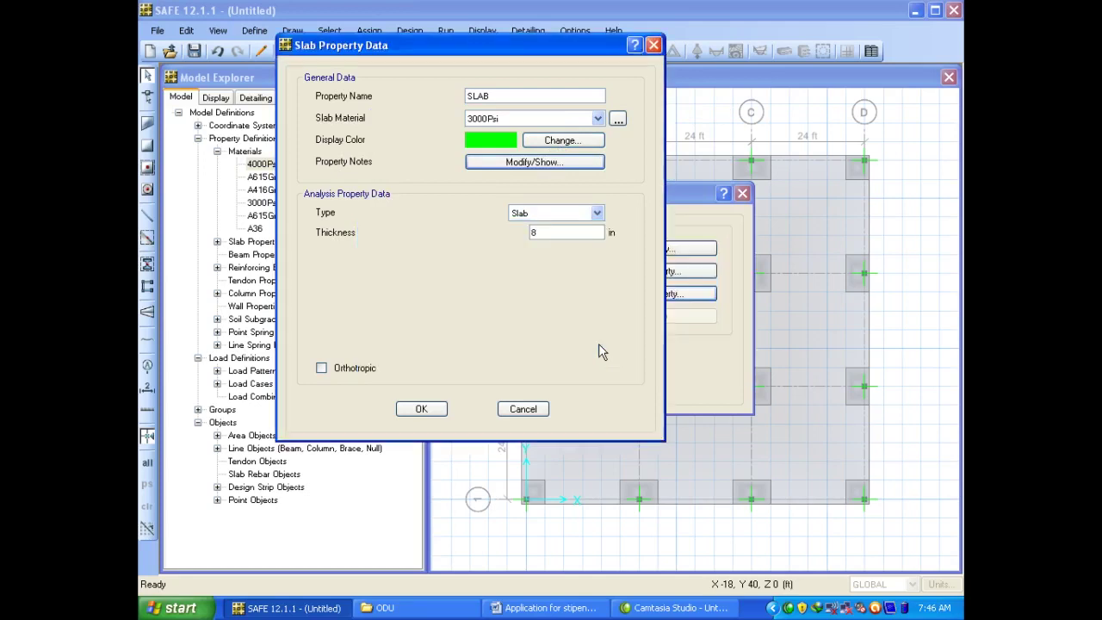
pyautogui.click(553, 233)
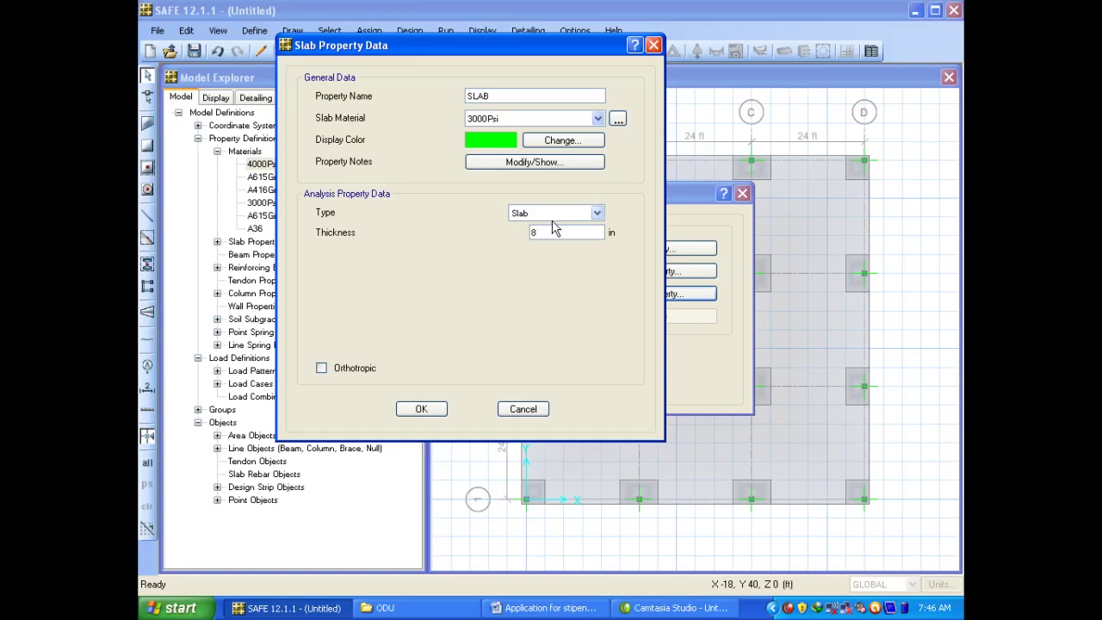
pyautogui.click(548, 213)
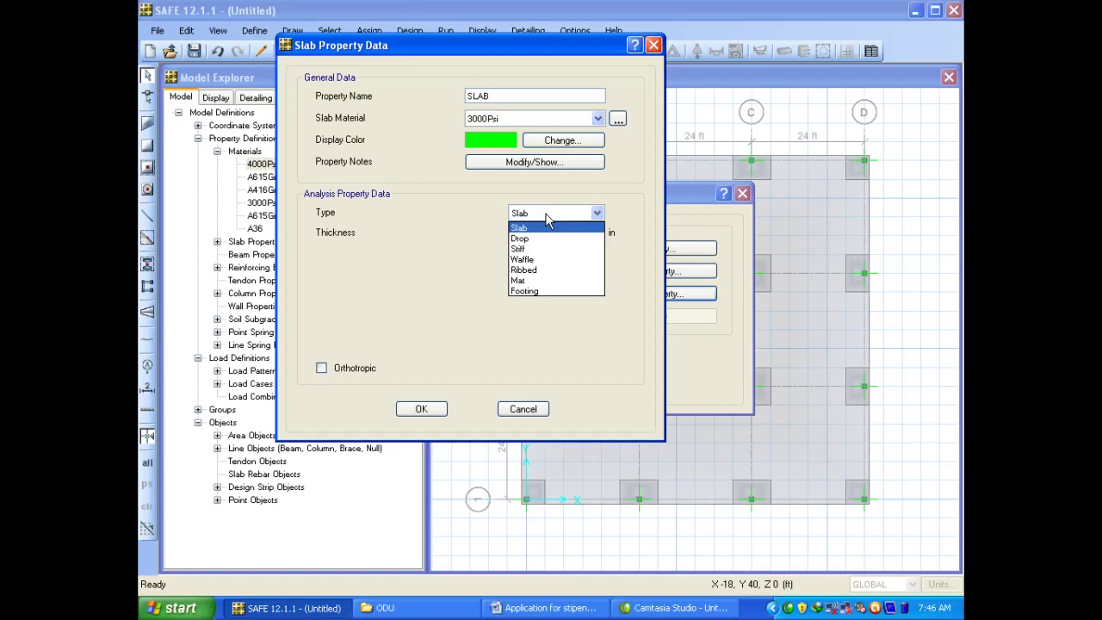
pyautogui.click(483, 342)
pyautogui.click(525, 409)
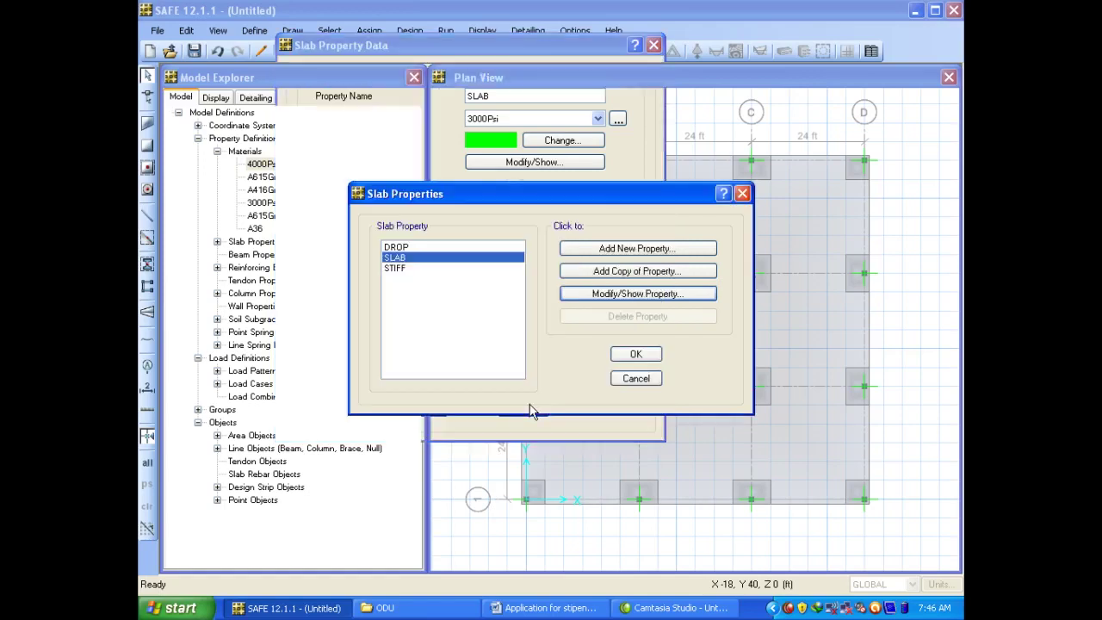
pyautogui.click(637, 378)
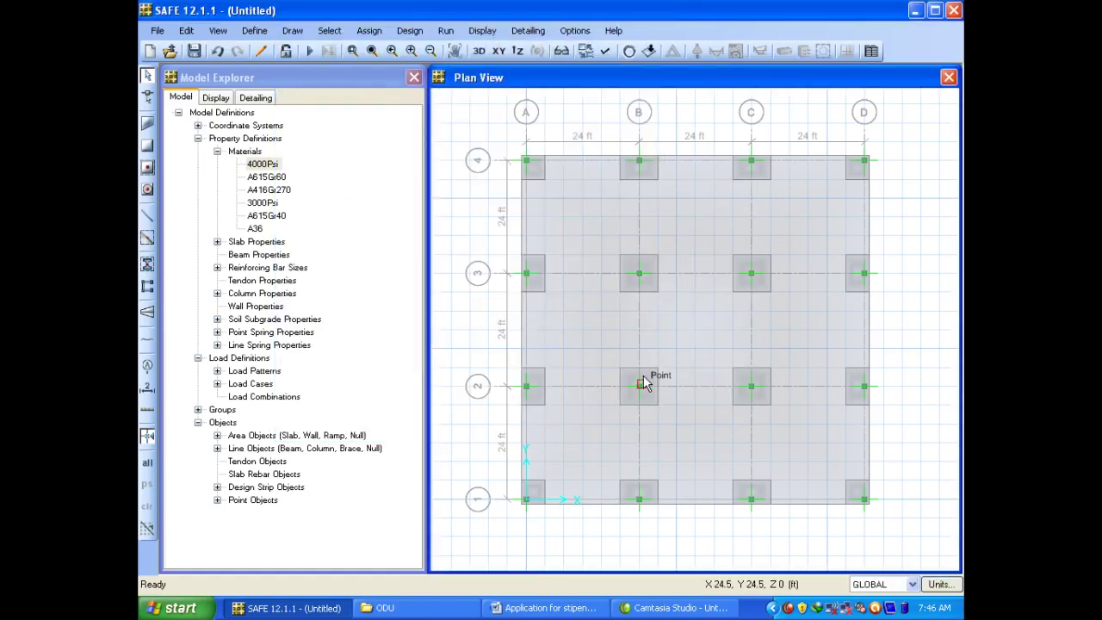
# Switch to the Windows desktop and open the folder E:\Courses\M.Sc courses\Concred Design\MSc lectures in Windows Explorer
pyautogui.press('super+d')
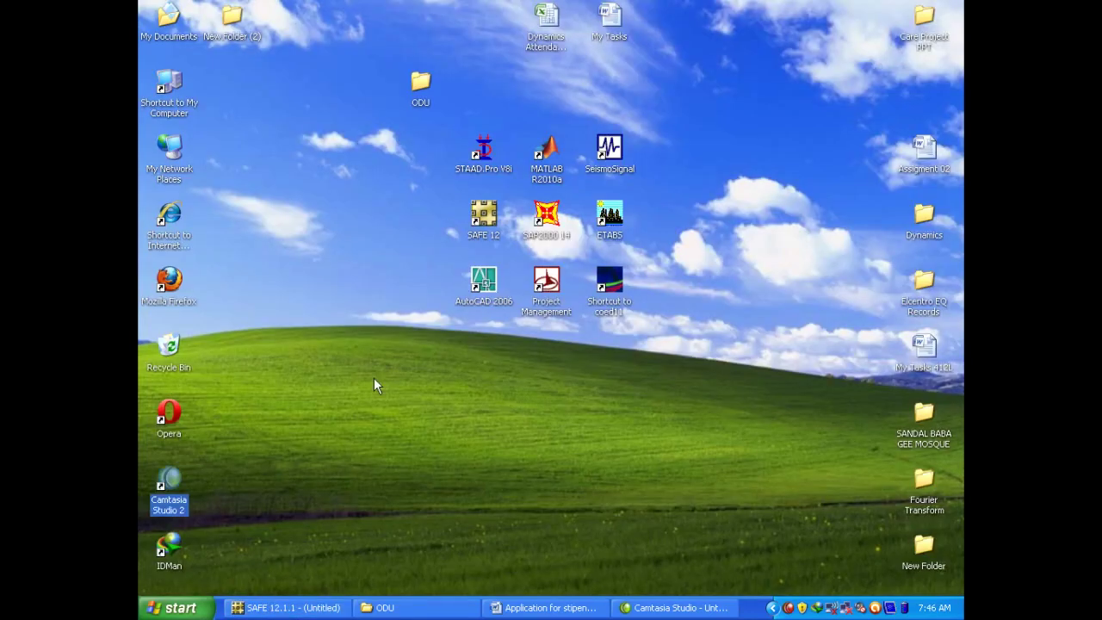
pyautogui.click(375, 385)
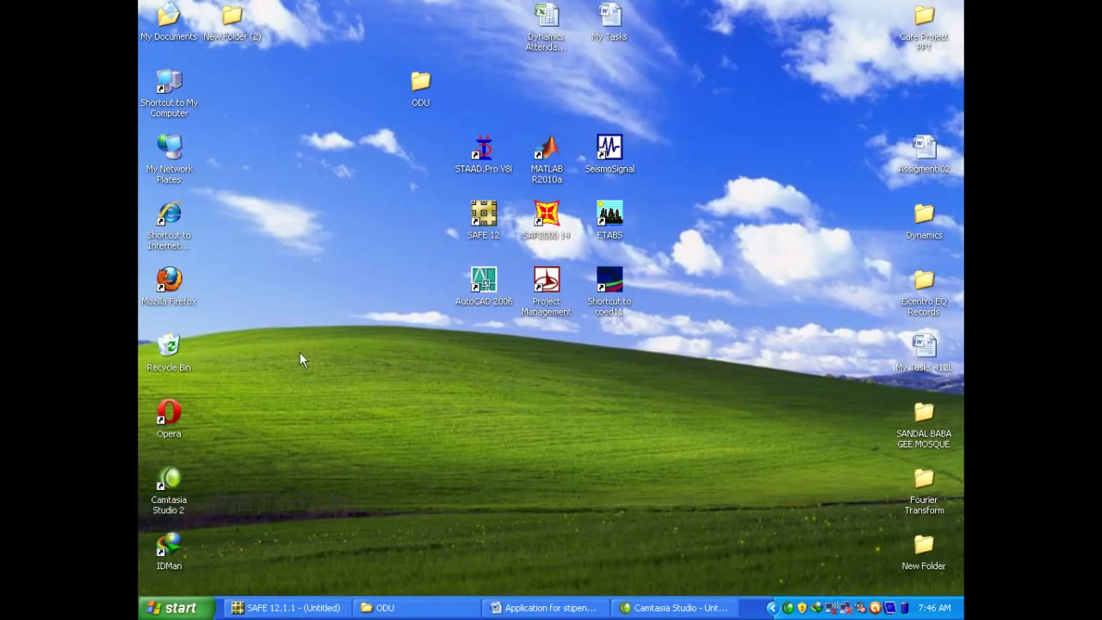
pyautogui.doubleClick(168, 83)
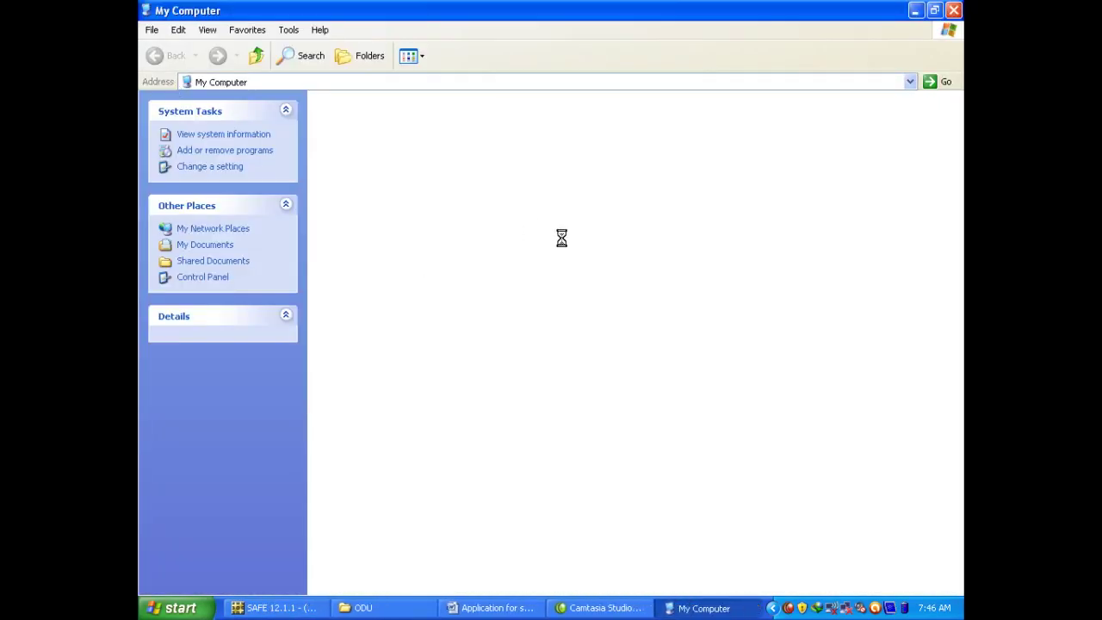
pyautogui.doubleClick(670, 118)
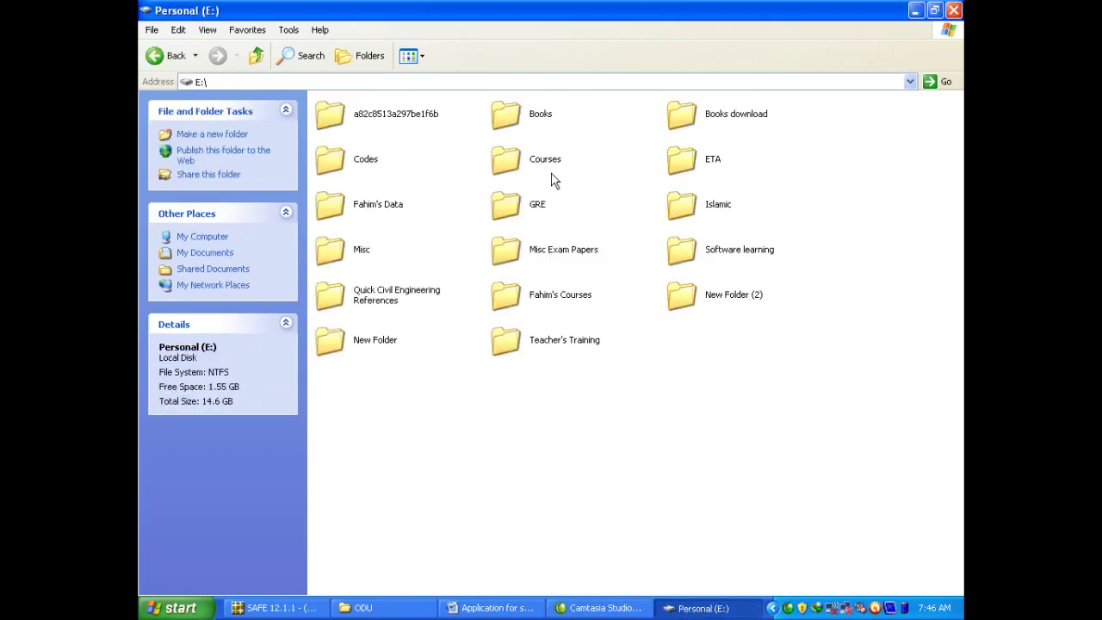
pyautogui.doubleClick(554, 179)
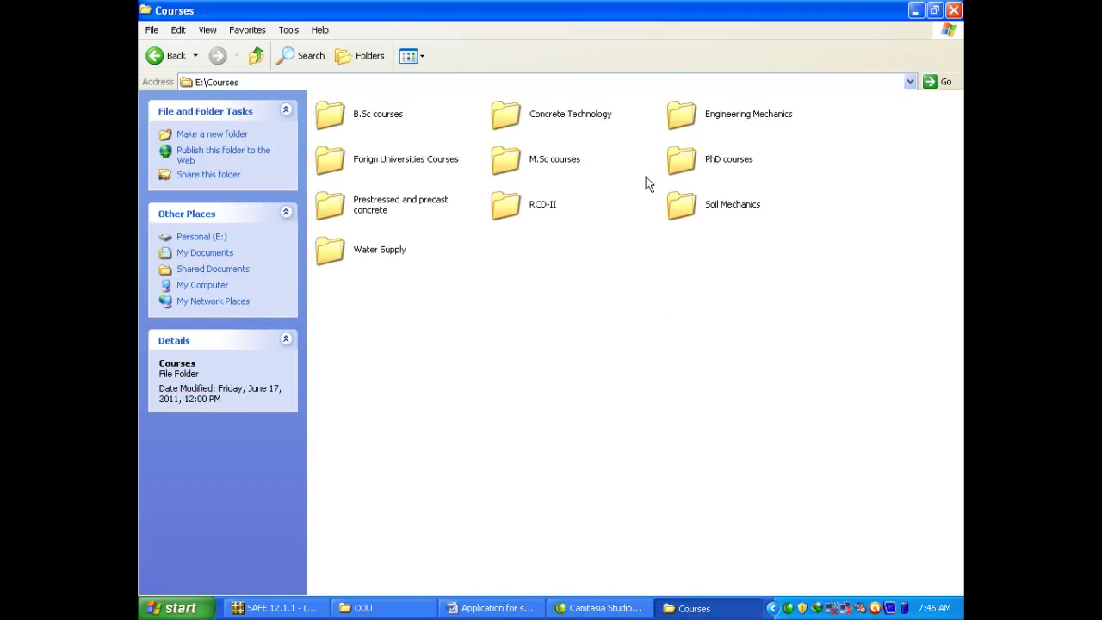
pyautogui.doubleClick(531, 168)
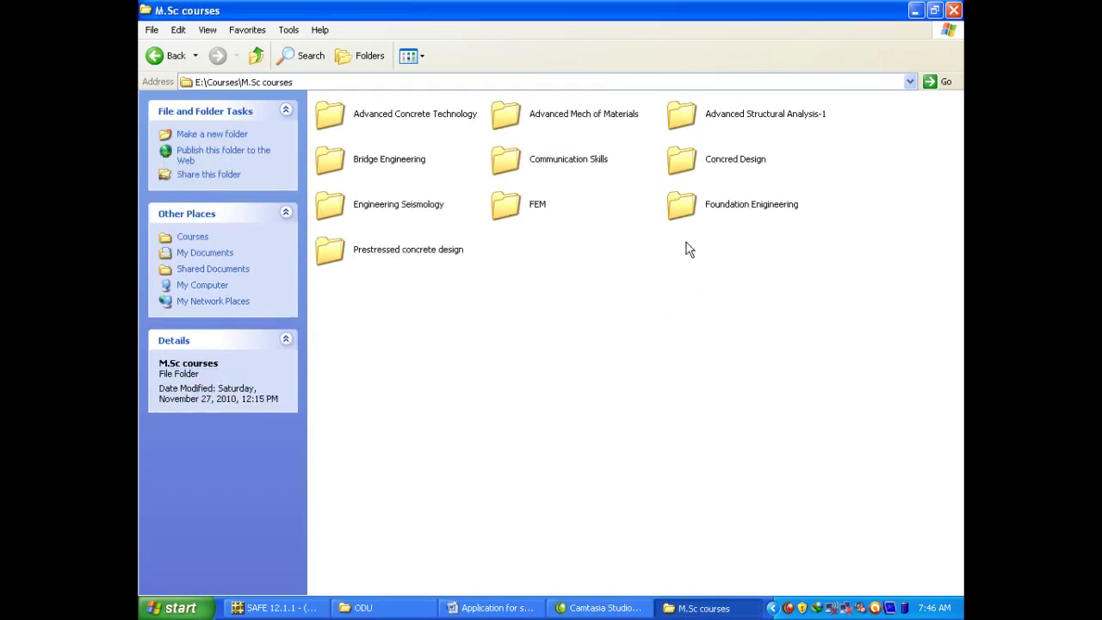
pyautogui.doubleClick(689, 163)
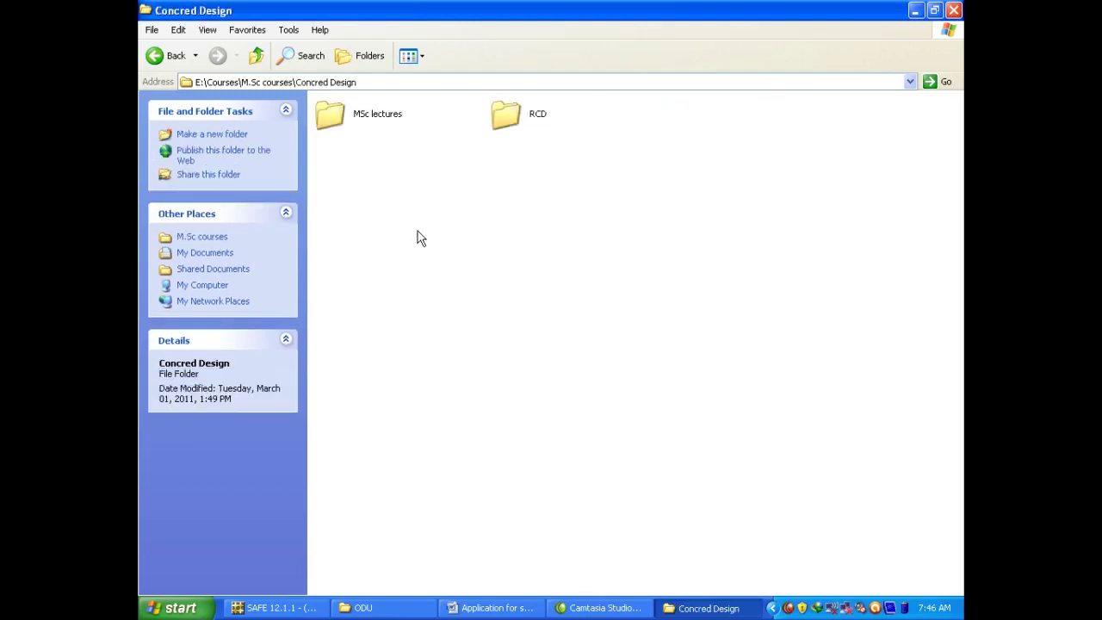
pyautogui.doubleClick(395, 131)
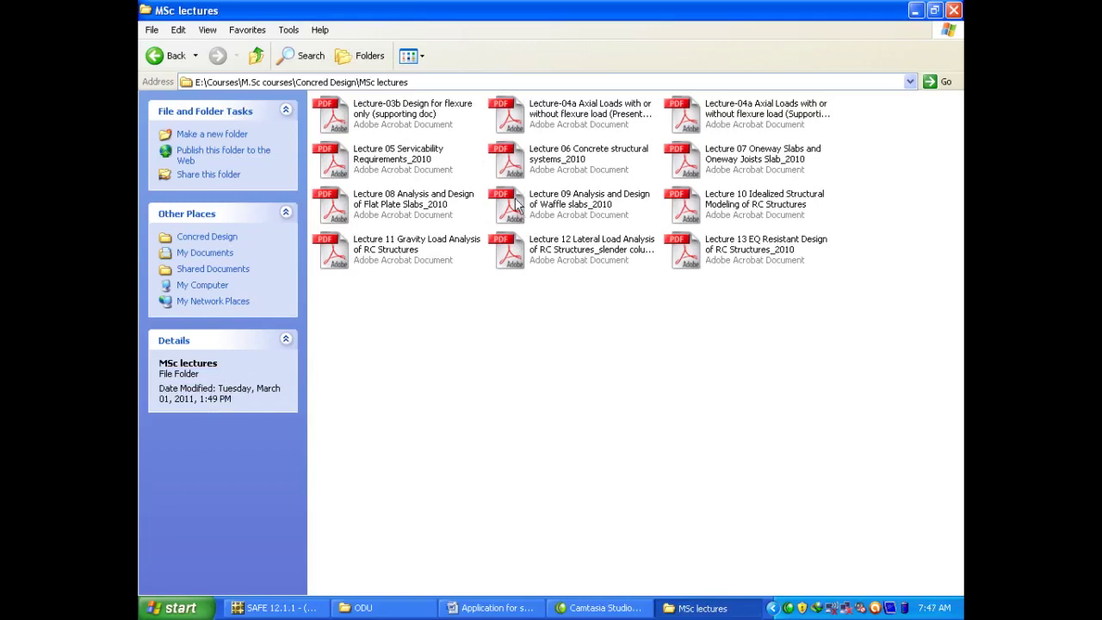
# Copy the PDF "Lecture 06 Concrete structural systems_2010" from the MSc lectures folder to the desktop and close the folder window
pyautogui.click(508, 166)
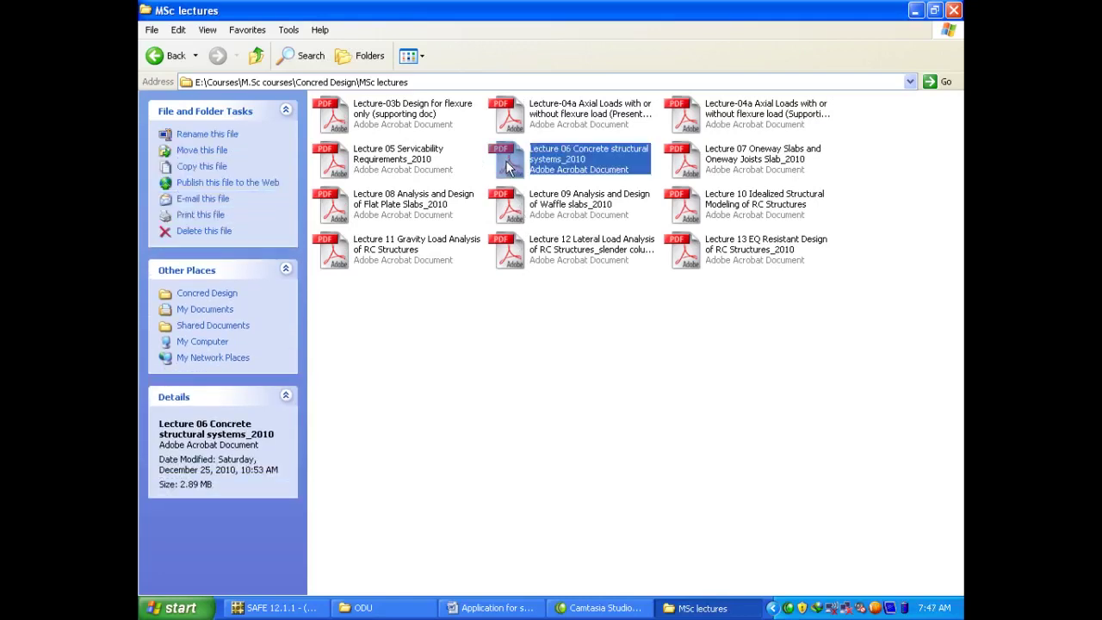
pyautogui.rightClick(508, 165)
pyautogui.click(538, 358)
pyautogui.click(954, 10)
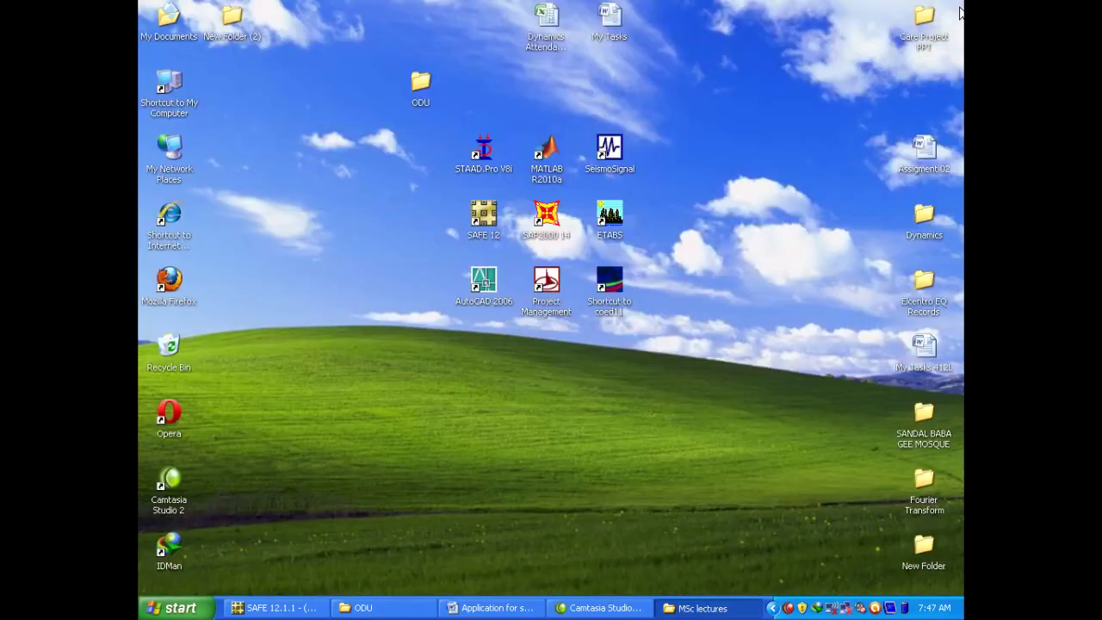
pyautogui.rightClick(732, 270)
pyautogui.click(747, 306)
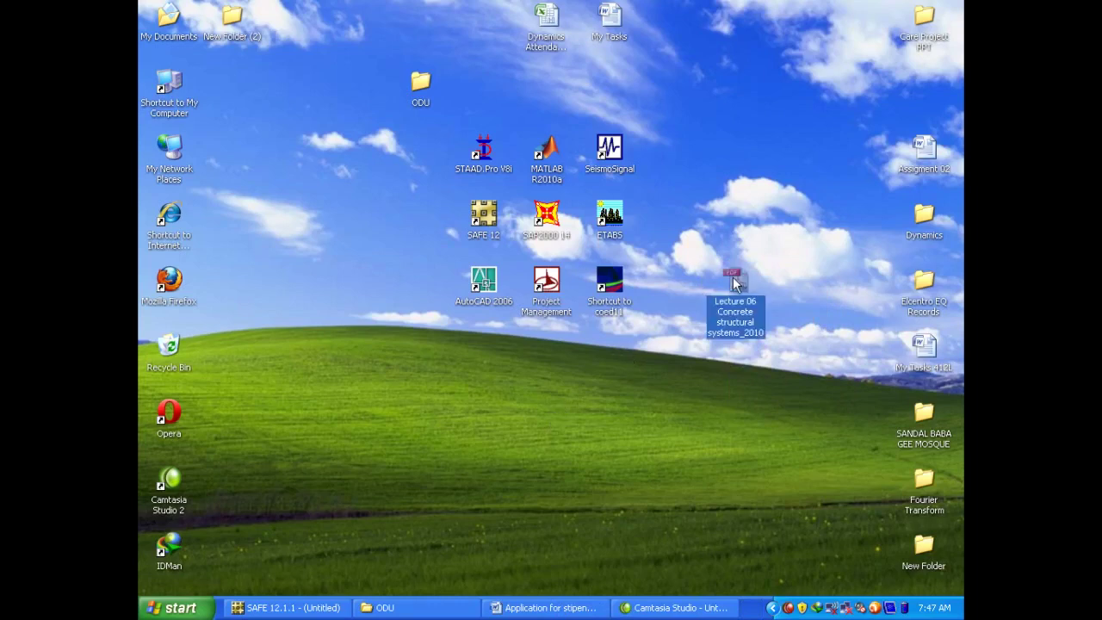
# Open the Lecture 06 PDF from the desktop in Adobe Acrobat, hide the How To pane and look through its opening topic slides
pyautogui.doubleClick(734, 283)
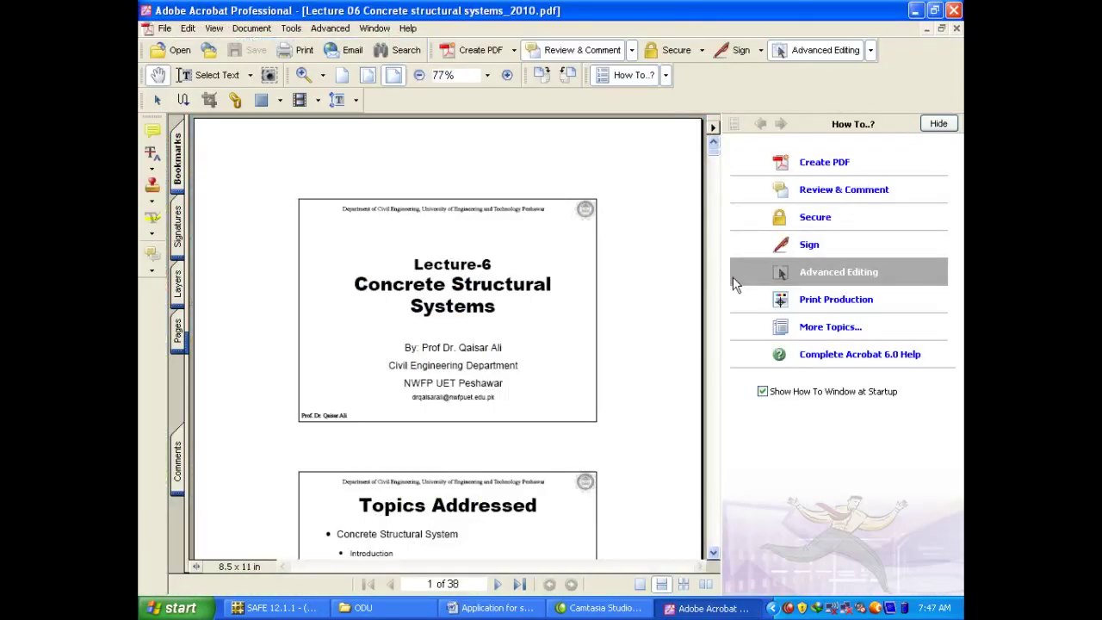
pyautogui.click(938, 124)
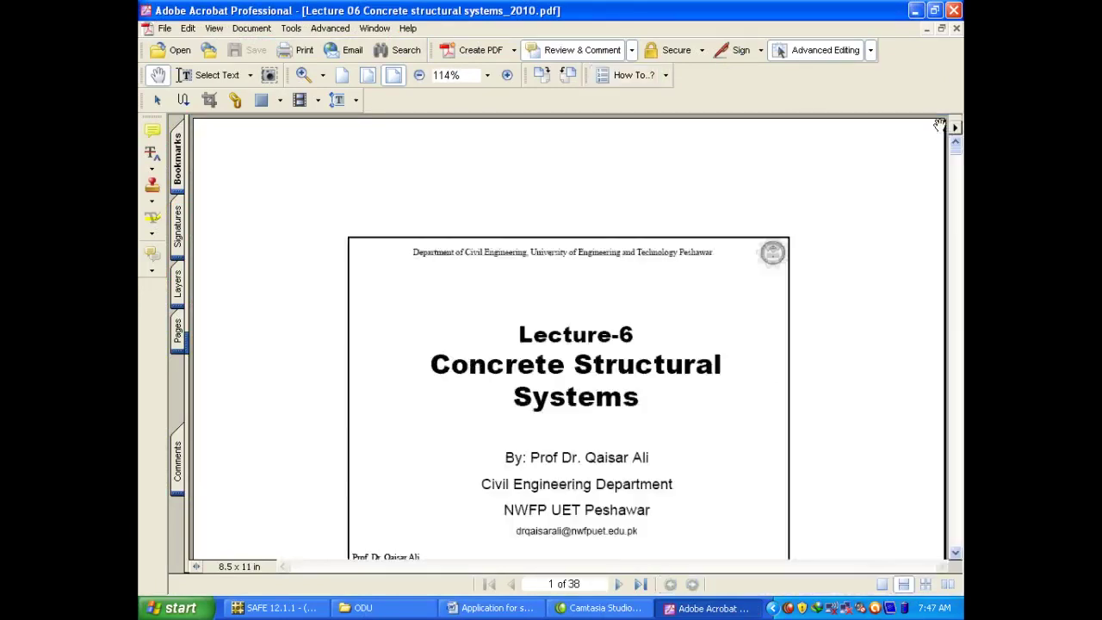
pyautogui.click(956, 553)
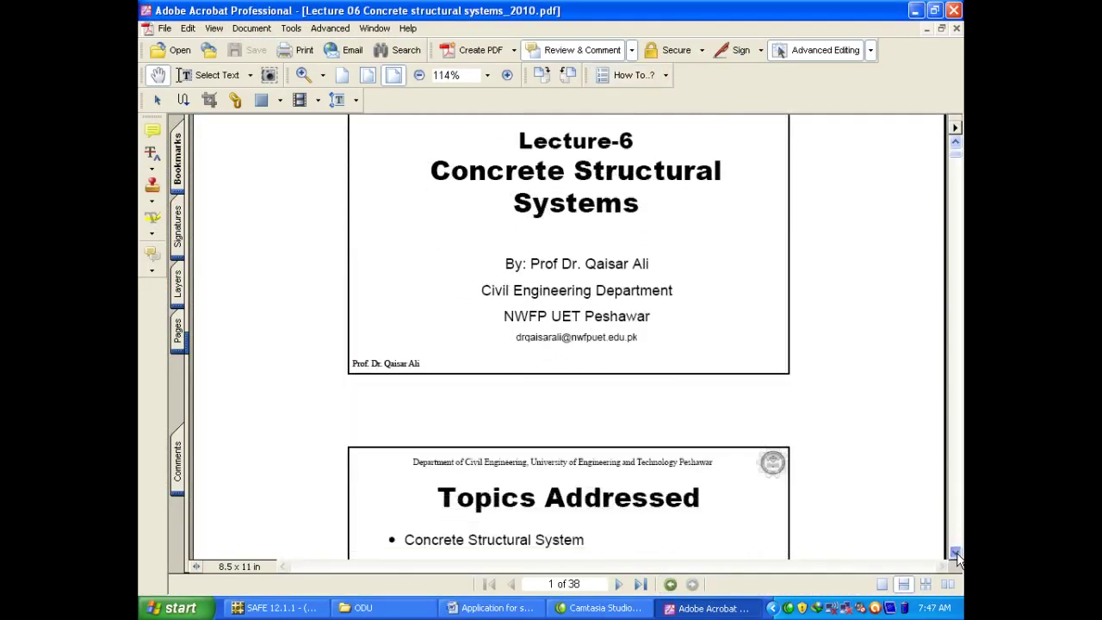
pyautogui.click(955, 554)
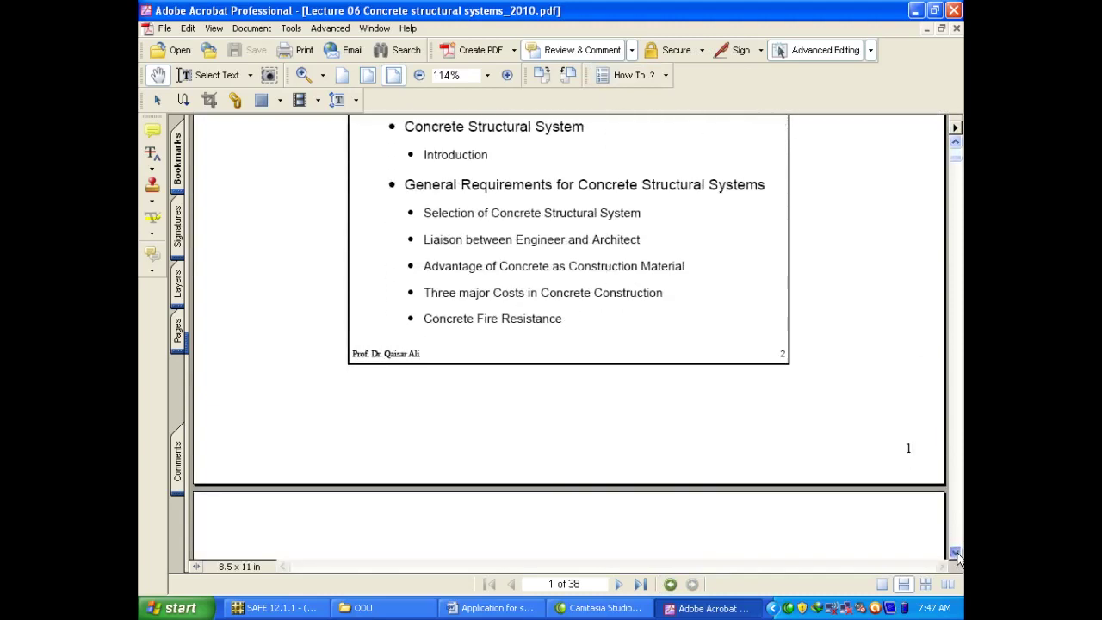
pyautogui.click(956, 556)
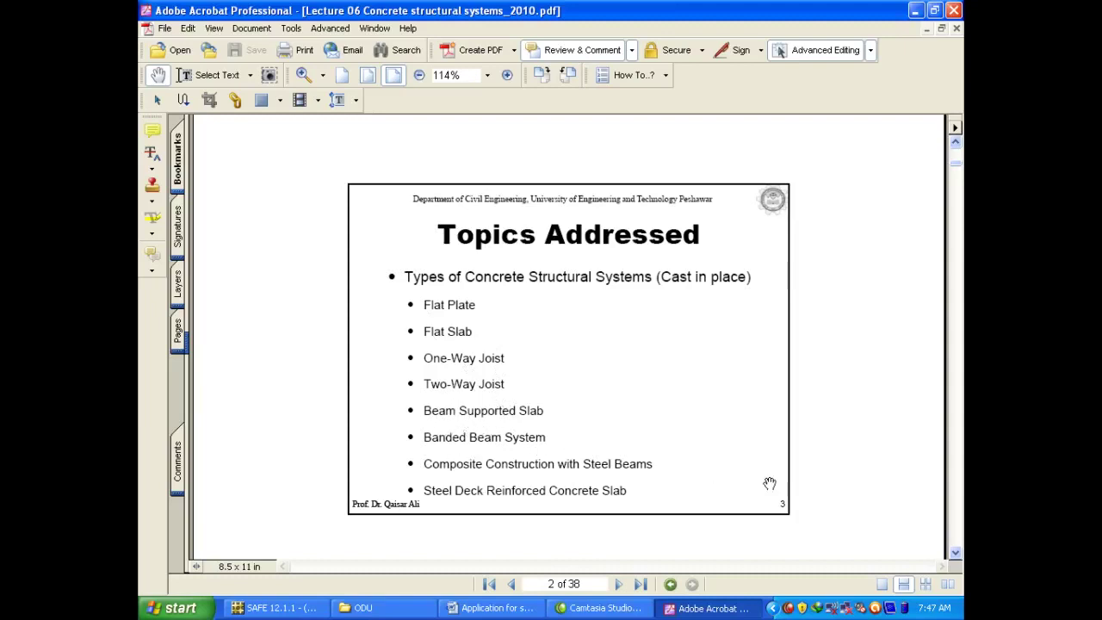
pyautogui.click(955, 555)
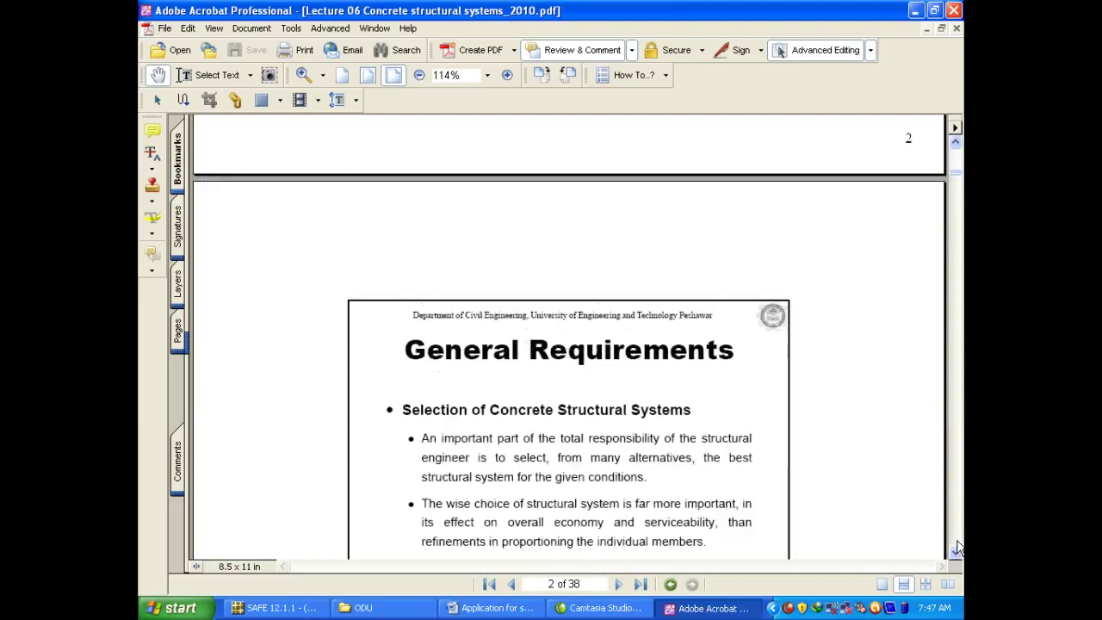